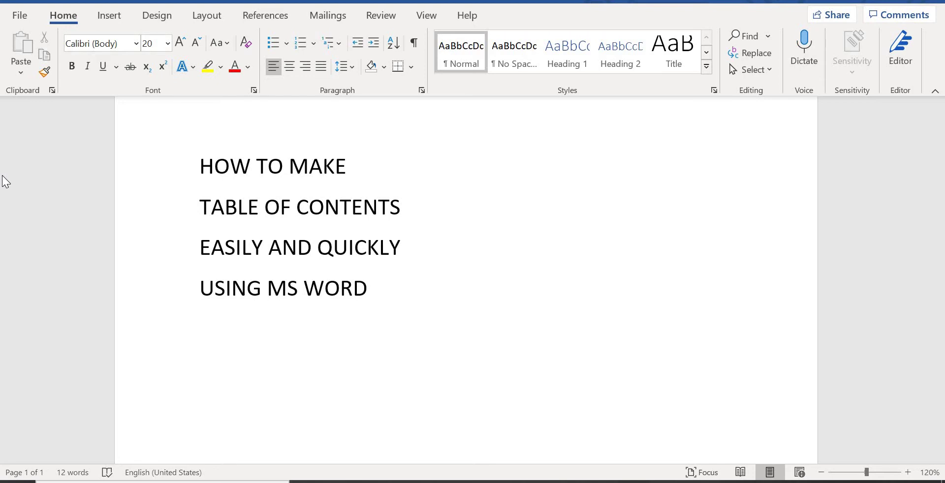
Add the line "TITLE PAGE" below "USING MS WORD", leaving one blank line between them.
{"action": "left_click", "coordinate": [388, 297]}
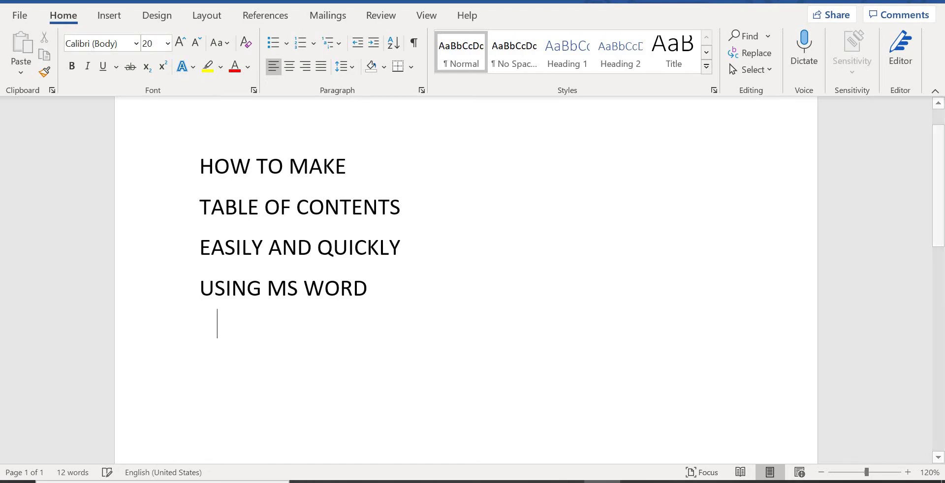
{"action": "key", "text": "Return"}
{"action": "key", "text": "Return"}
{"action": "type", "text": "TI"}
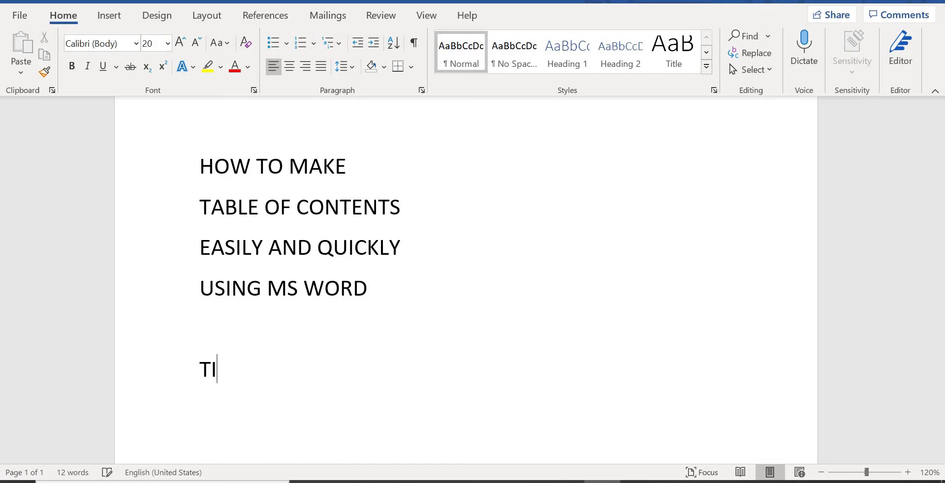
{"action": "type", "text": "TLE PAGE"}
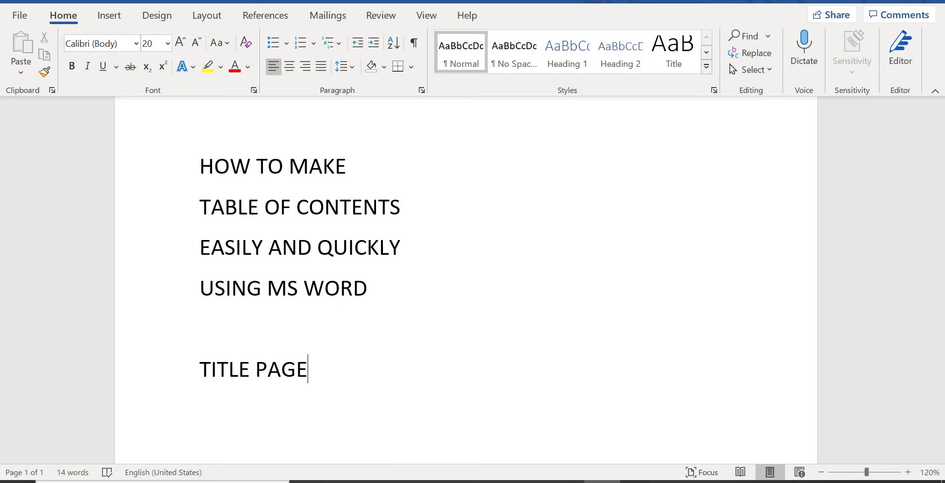
Insert a page break after "TITLE PAGE" and enter "TABLE OF CONTENTS" on the new second page.
{"action": "key", "text": "Return"}
{"action": "left_click", "coordinate": [112, 21]}
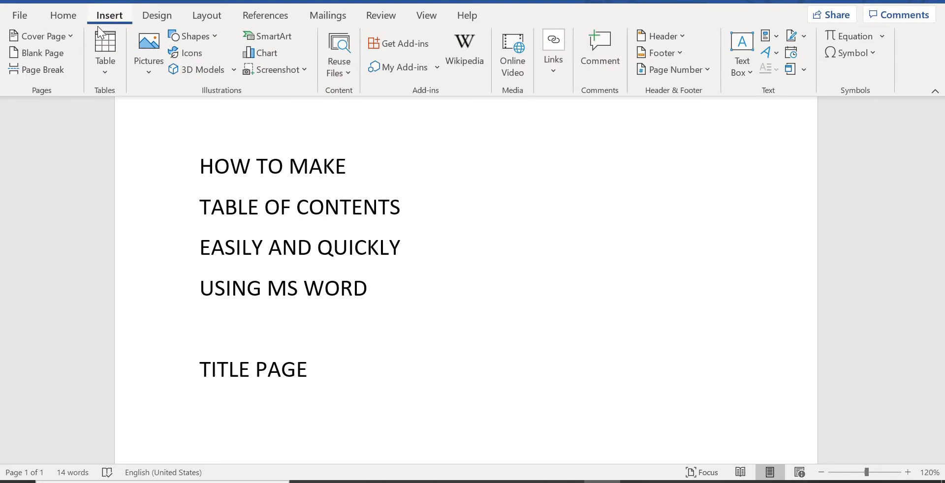
{"action": "left_click", "coordinate": [45, 72]}
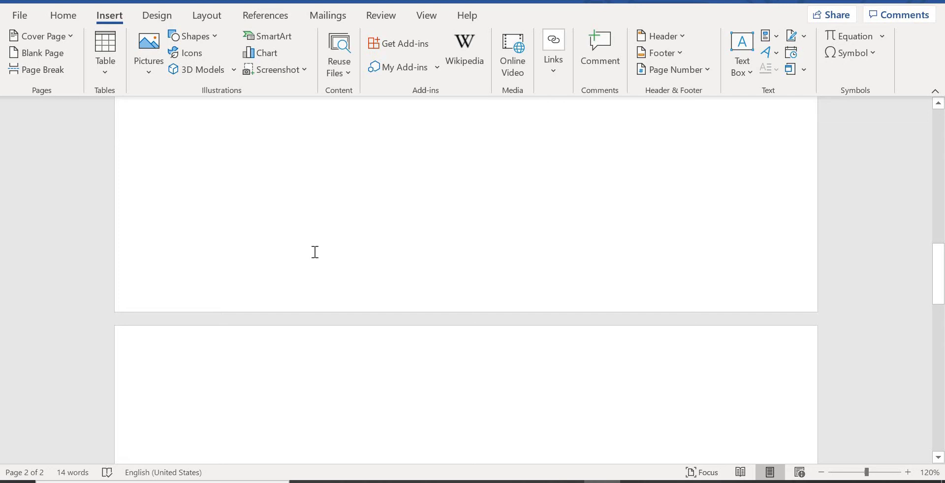
{"action": "scroll", "coordinate": [344, 362], "scroll_direction": "down", "scroll_amount": 3}
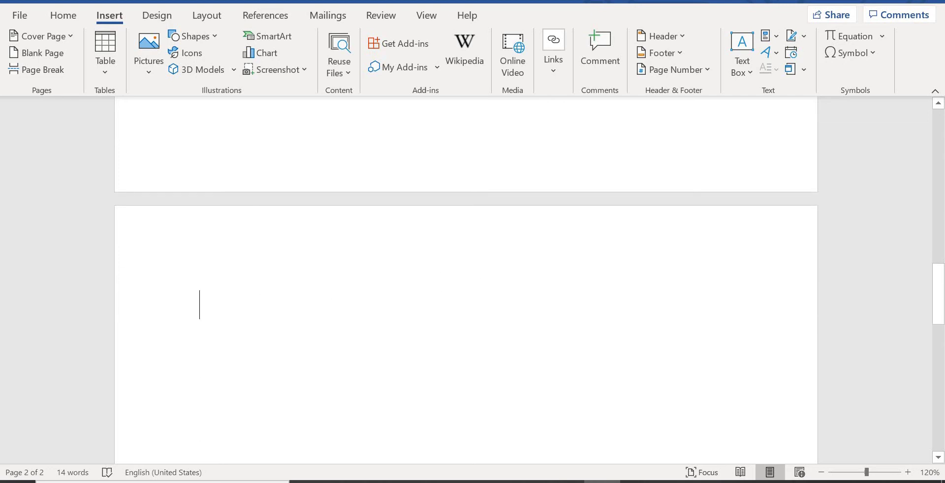
{"action": "type", "text": "TABLE OF CONTENTS"}
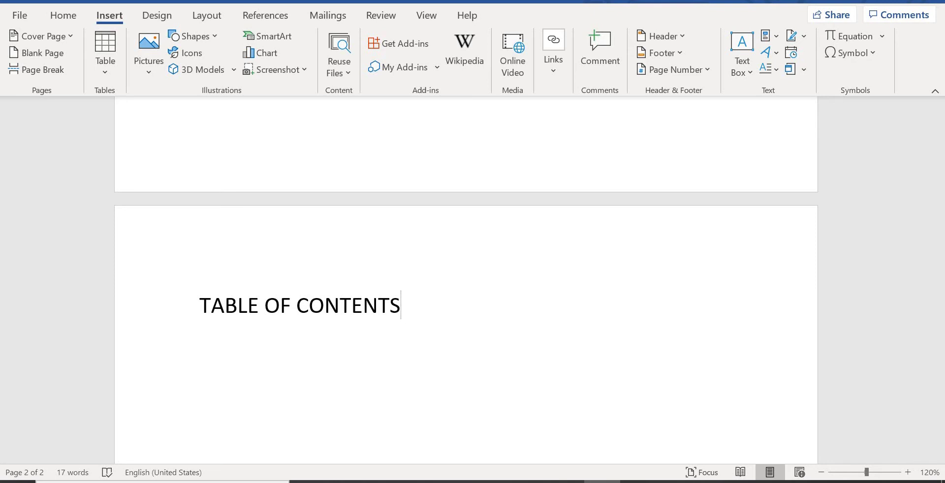
Insert a page break below the "TABLE OF CONTENTS" line to start a third page.
{"action": "key", "text": "Return"}
{"action": "key", "text": "BackSpace"}
{"action": "key", "text": "Return"}
{"action": "left_click", "coordinate": [38, 74]}
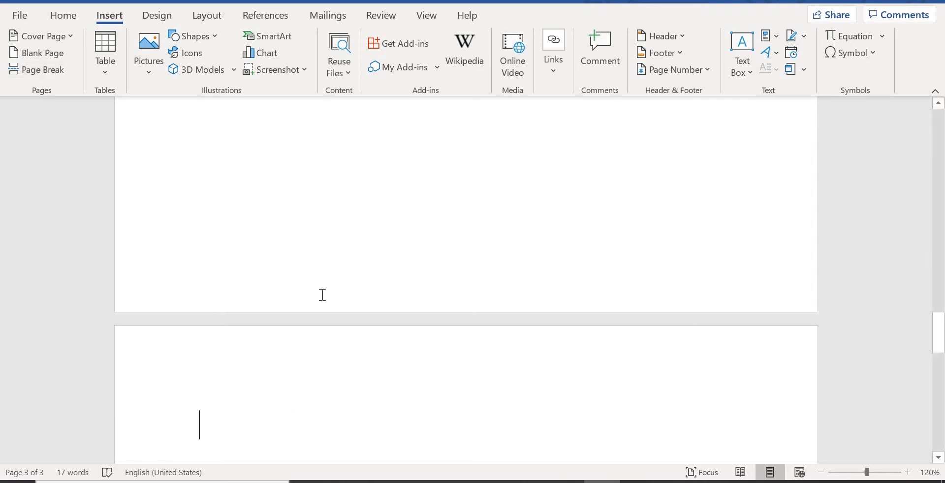
{"action": "scroll", "coordinate": [259, 344], "scroll_direction": "up", "scroll_amount": 1}
{"action": "scroll", "coordinate": [470, 386], "scroll_direction": "down", "scroll_amount": 2}
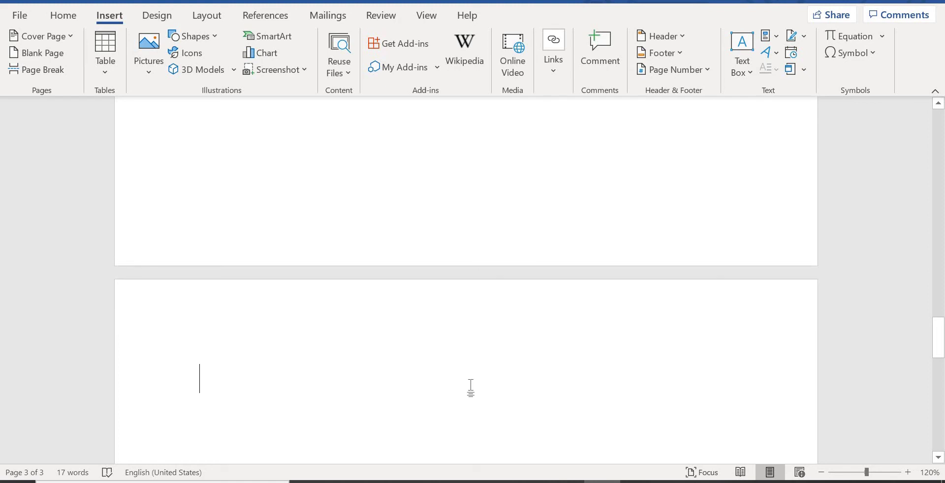
{"action": "scroll", "coordinate": [475, 279], "scroll_direction": "up", "scroll_amount": 5}
{"action": "scroll", "coordinate": [475, 278], "scroll_direction": "up", "scroll_amount": 9}
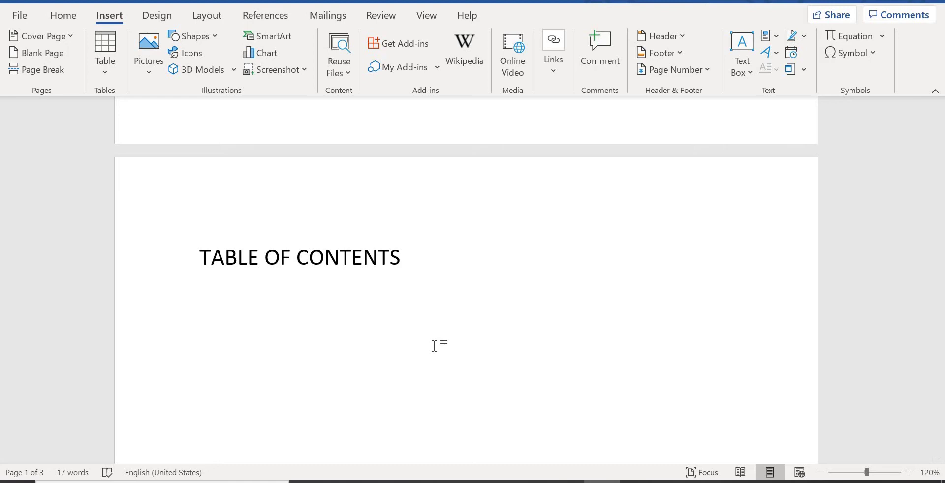
{"action": "scroll", "coordinate": [436, 345], "scroll_direction": "down", "scroll_amount": 5}
{"action": "scroll", "coordinate": [436, 347], "scroll_direction": "down", "scroll_amount": 6}
Enter "INTRODUCTION" on the third page in the Heading 1 style.
{"action": "left_click", "coordinate": [255, 251]}
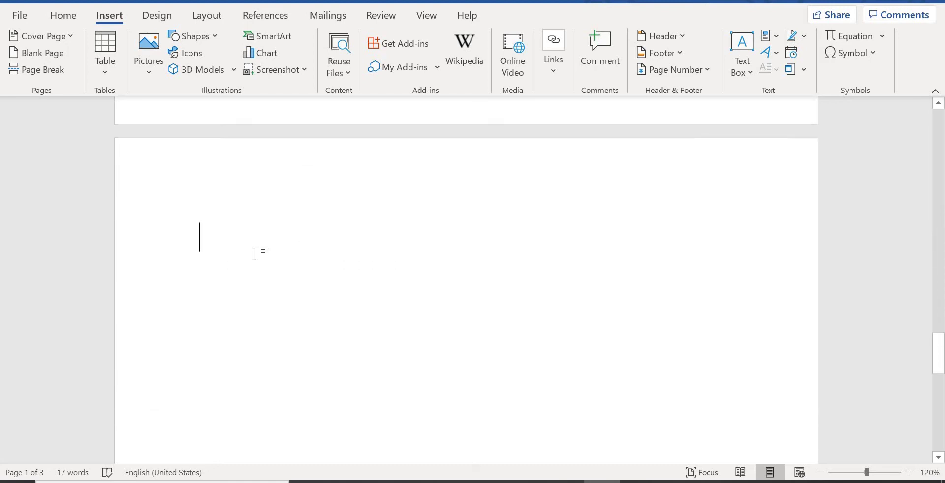
{"action": "left_click", "coordinate": [67, 19]}
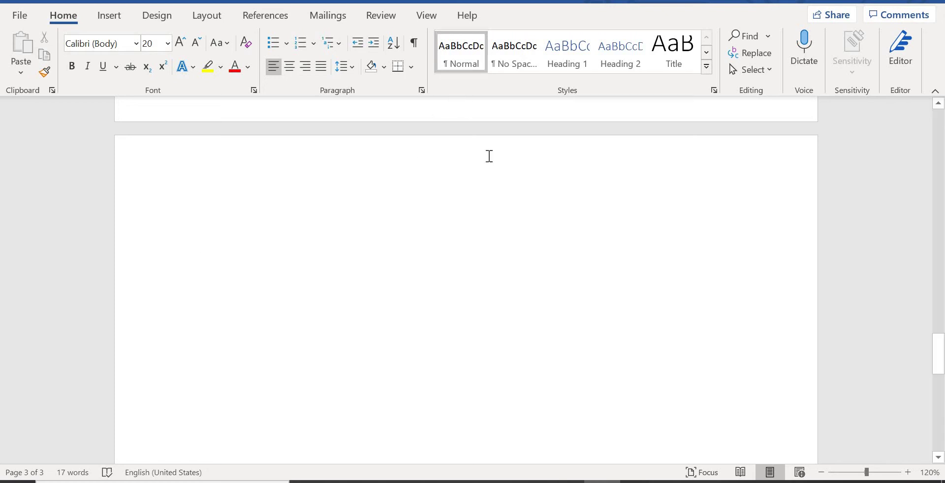
{"action": "left_click", "coordinate": [560, 53]}
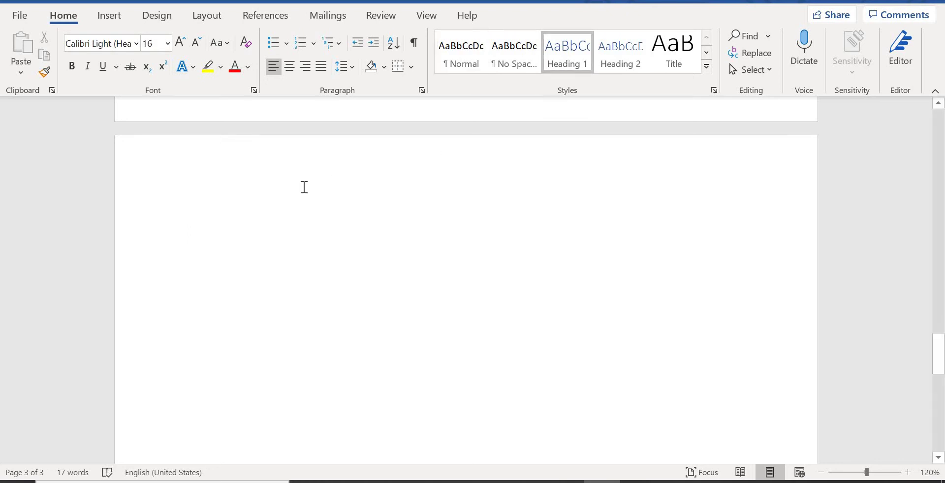
{"action": "type", "text": "INT"}
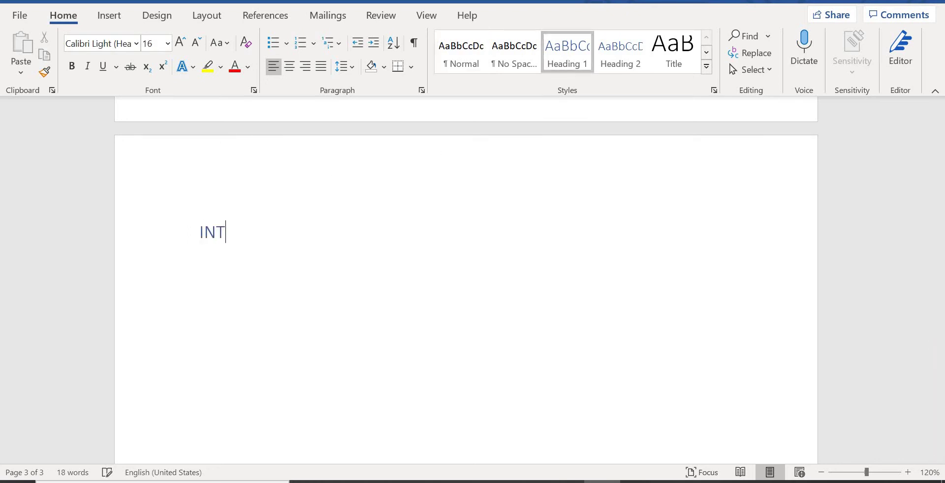
{"action": "type", "text": "RODUCTION"}
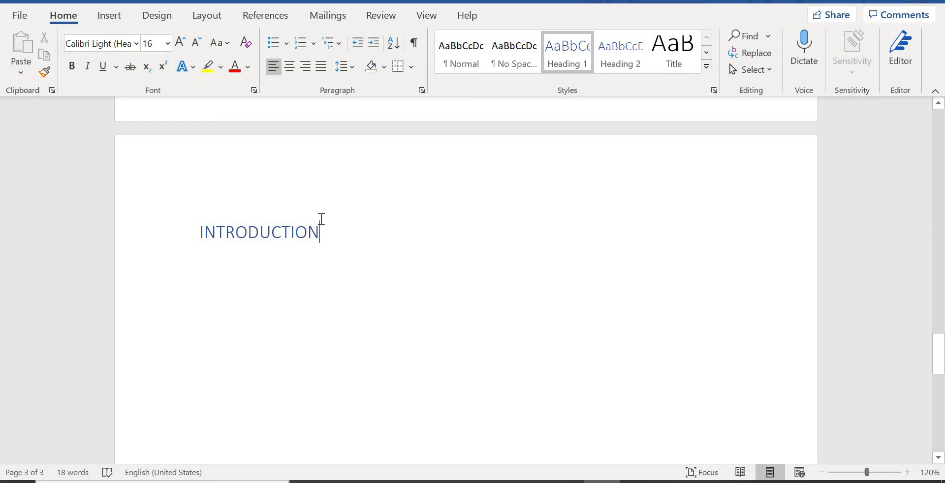
Set the font color of the "INTRODUCTION" heading to Automatic black.
{"action": "triple_click", "coordinate": [188, 234]}
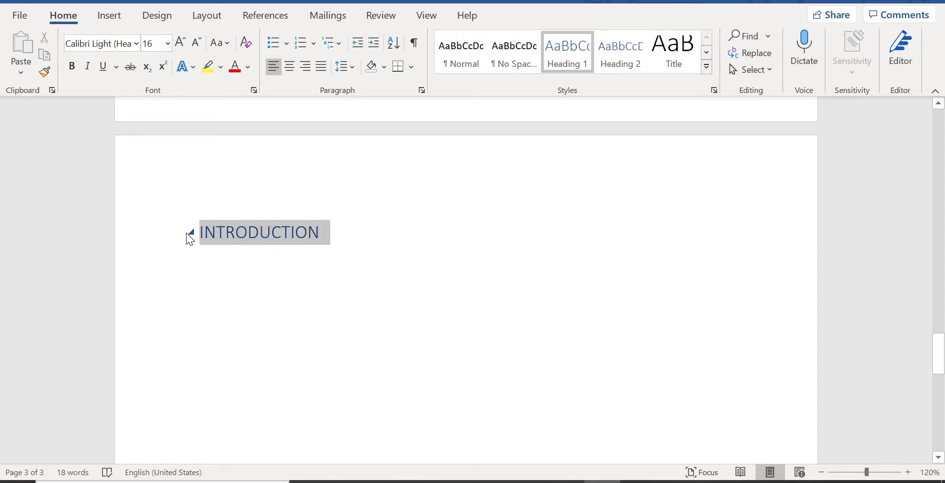
{"action": "left_click", "coordinate": [249, 67]}
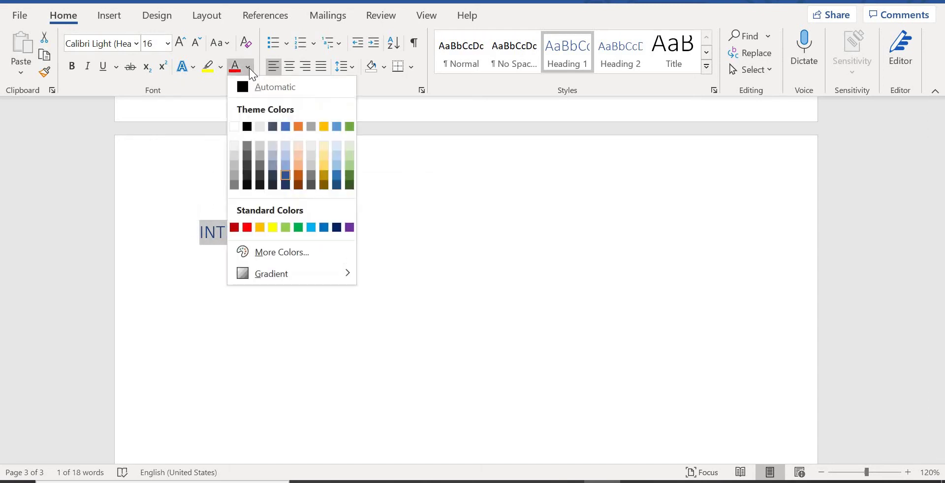
{"action": "left_click", "coordinate": [246, 86]}
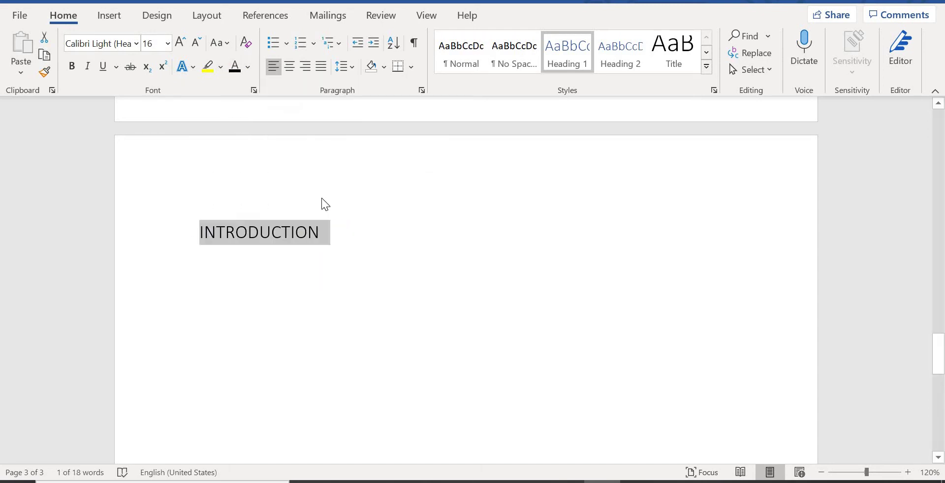
{"action": "left_click", "coordinate": [343, 239]}
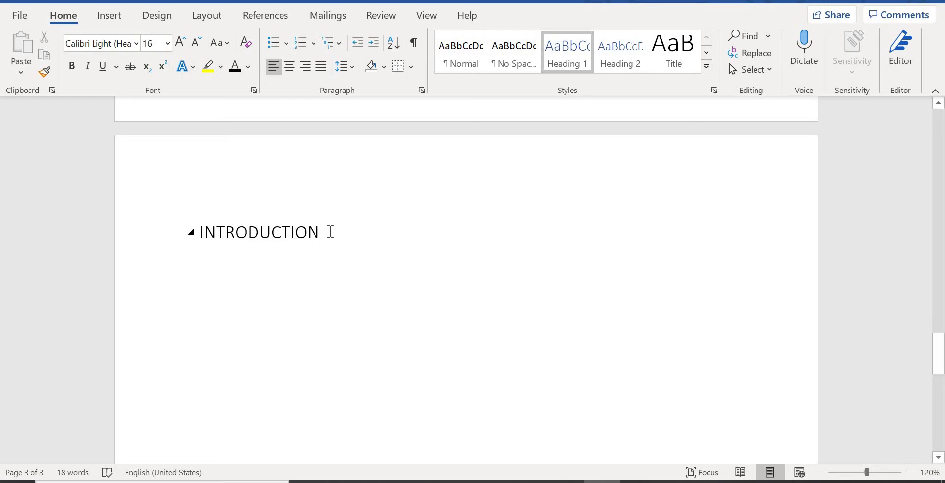
Add three Normal-style filler lines under "INTRODUCTION": "GDKA MNKJ herflsh hels hgfl", "Erhsfls" and "Hserfljs herlfiwh hghsfv".
{"action": "key", "text": "Return"}
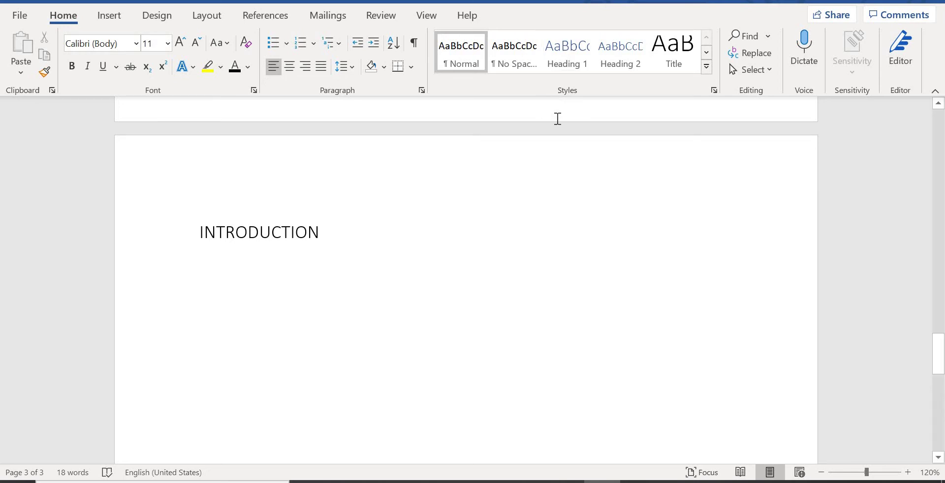
{"action": "left_click", "coordinate": [460, 67]}
{"action": "type", "text": "GDKA MNKJ"}
{"action": "key", "text": "Caps_Lock"}
{"action": "type", "text": "herflsh hels hg"}
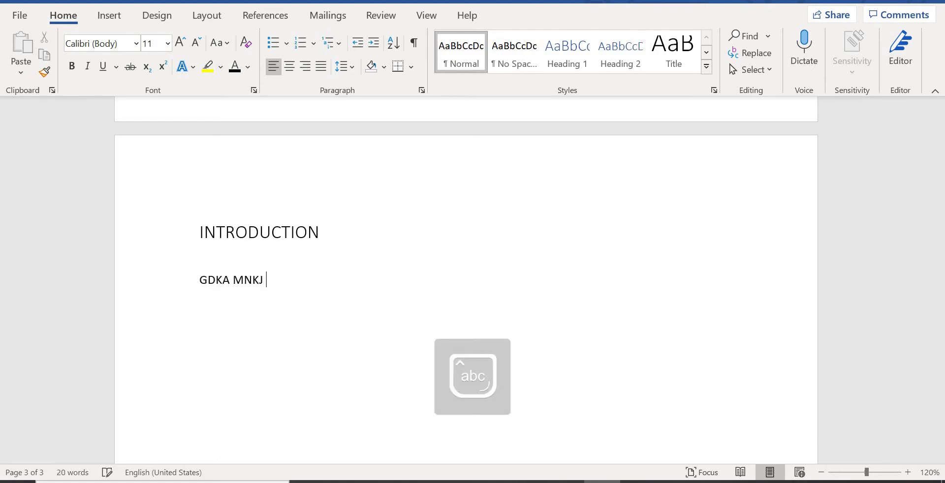
{"action": "type", "text": "fl"}
{"action": "key", "text": "Return"}
{"action": "type", "text": "erhsfls"}
{"action": "key", "text": "Return"}
{"action": "type", "text": "hserfljs herlfiwh hghsfv"}
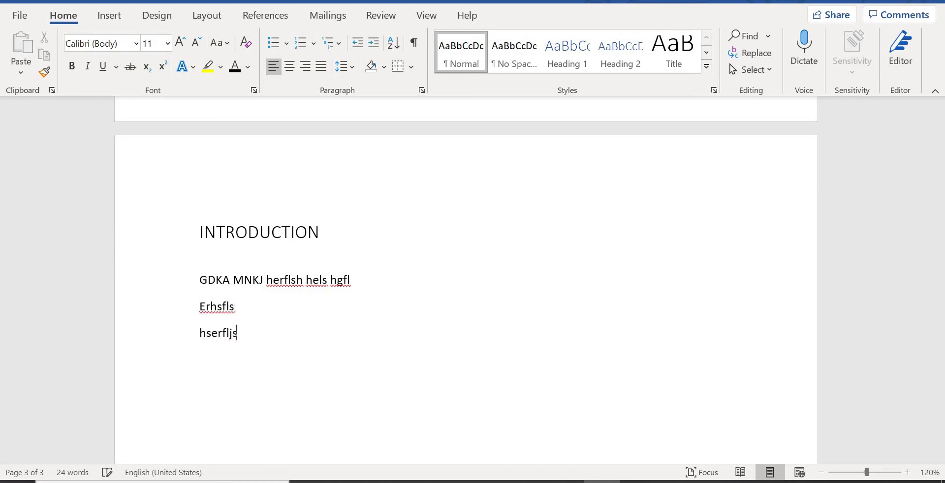
{"action": "key", "text": "Return"}
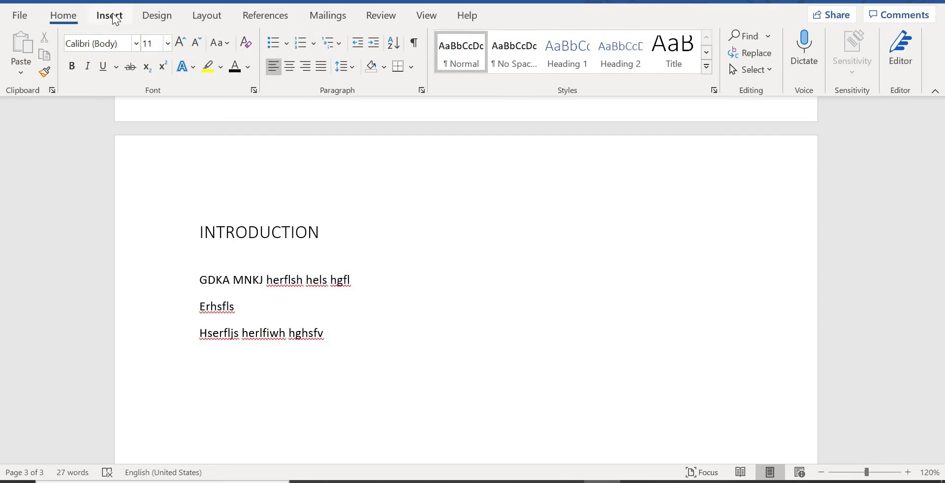
Insert a page break after the introduction text and enter "LITERATURE REVIEW" on the new page in the Heading 1 style.
{"action": "left_click", "coordinate": [107, 17]}
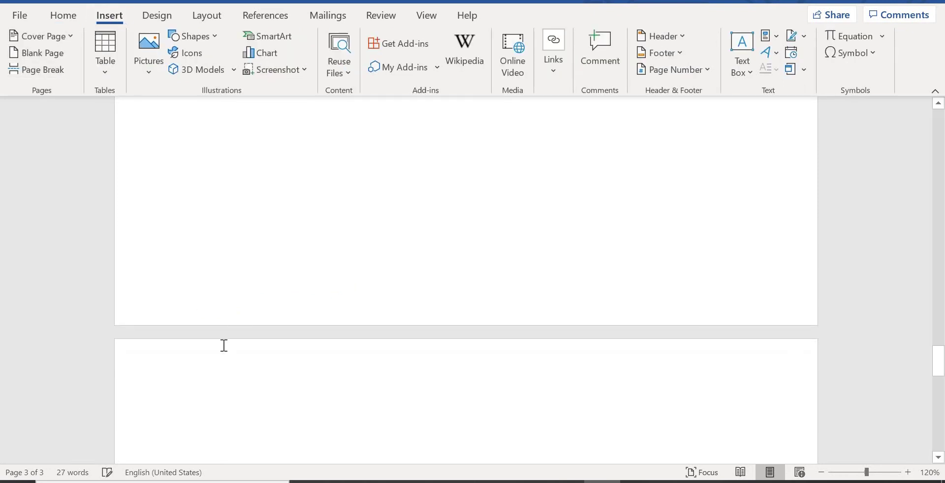
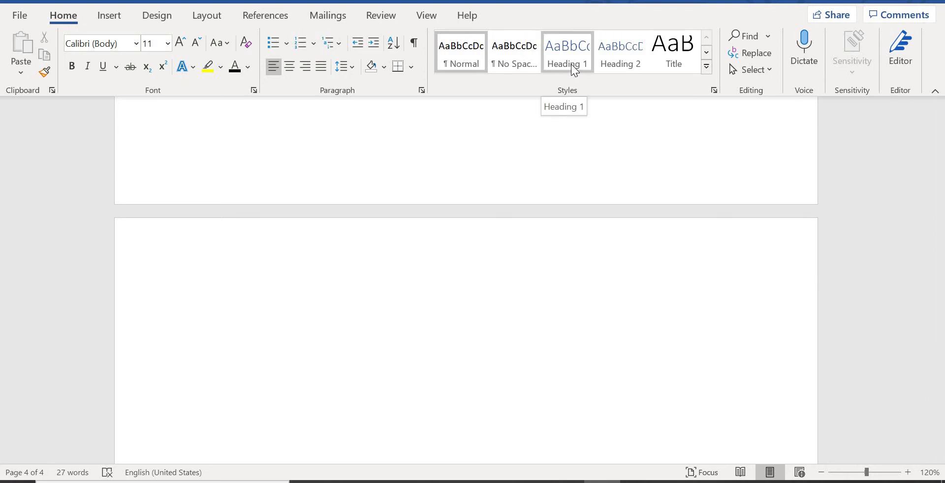
{"action": "left_click", "coordinate": [574, 71]}
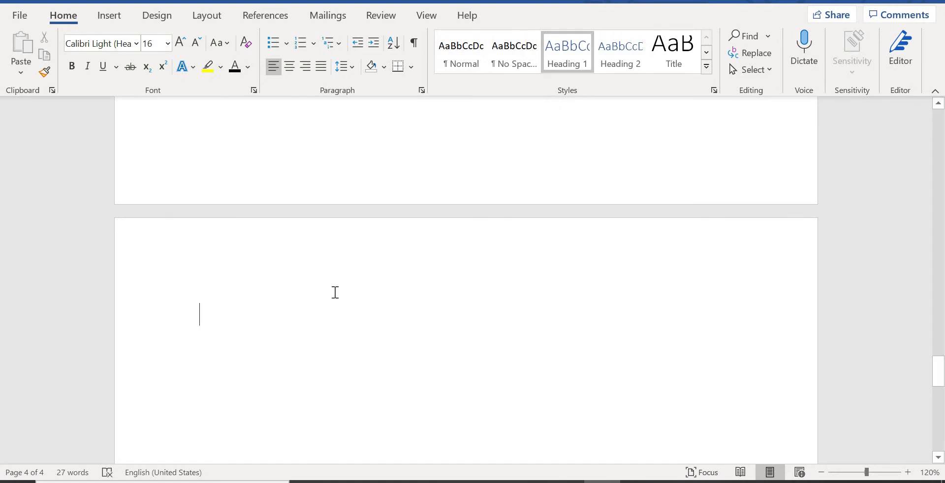
{"action": "type", "text": "L"}
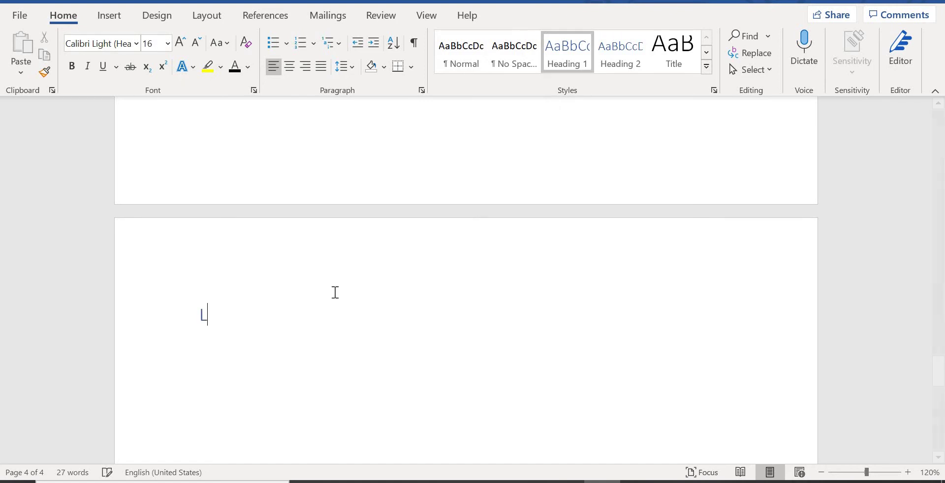
{"action": "key", "text": "Caps_Lock"}
{"action": "type", "text": "ITER"}
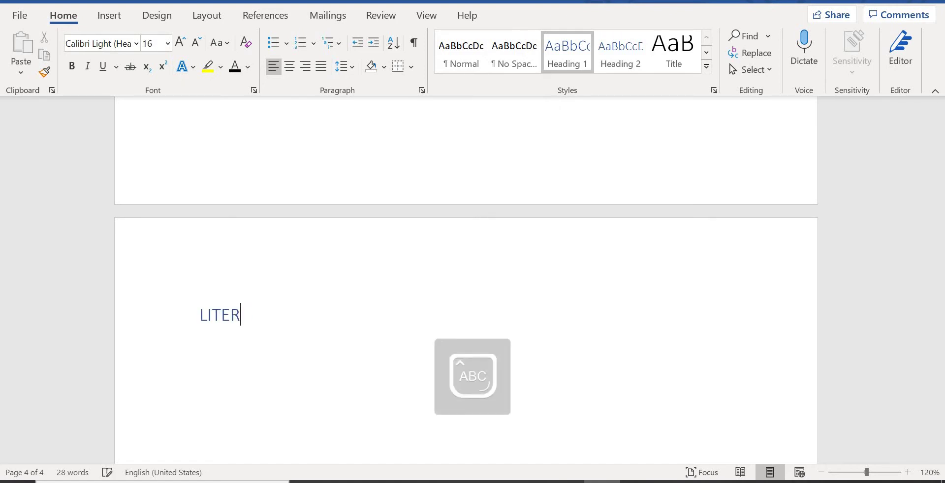
{"action": "type", "text": "ATURE"}
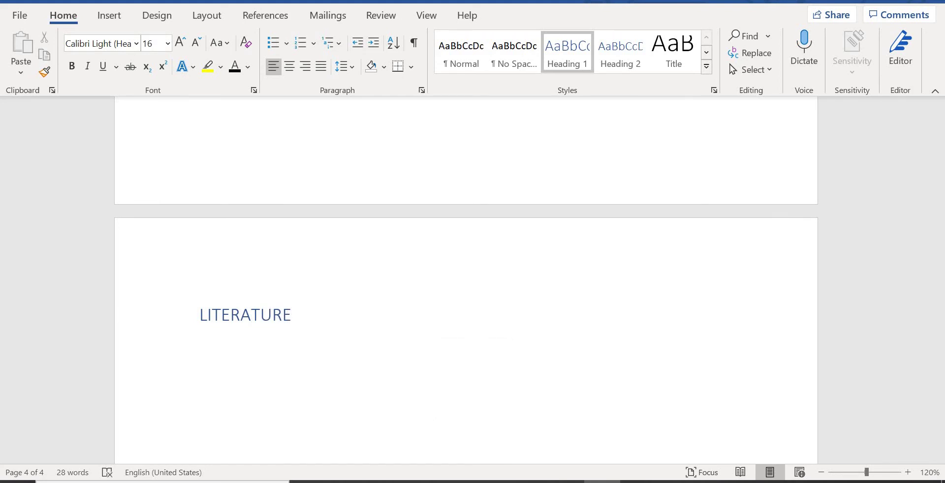
{"action": "type", "text": " REVIEW"}
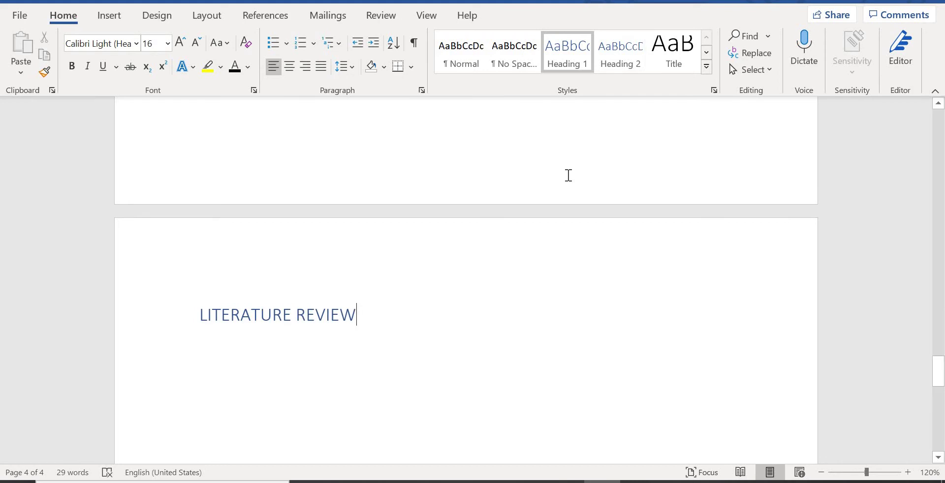
Add three Normal-style filler lines under "LITERATURE REVIEW": "Hjdglfh irgs; hlsrgu esryfs gewdhwgk", "Dzhgvkzg vskgkh" and "Afhli sekhf".
{"action": "key", "text": "Return"}
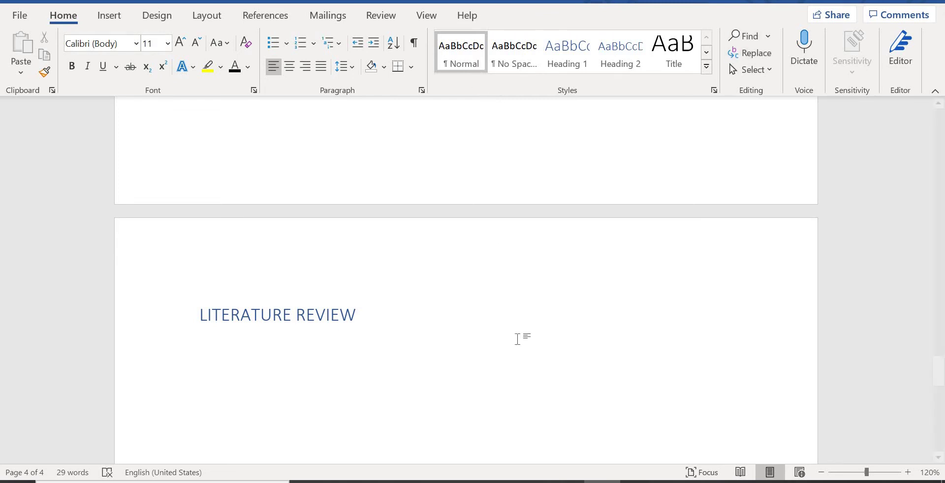
{"action": "key", "text": "Return"}
{"action": "type", "text": "hjdglfh irg"}
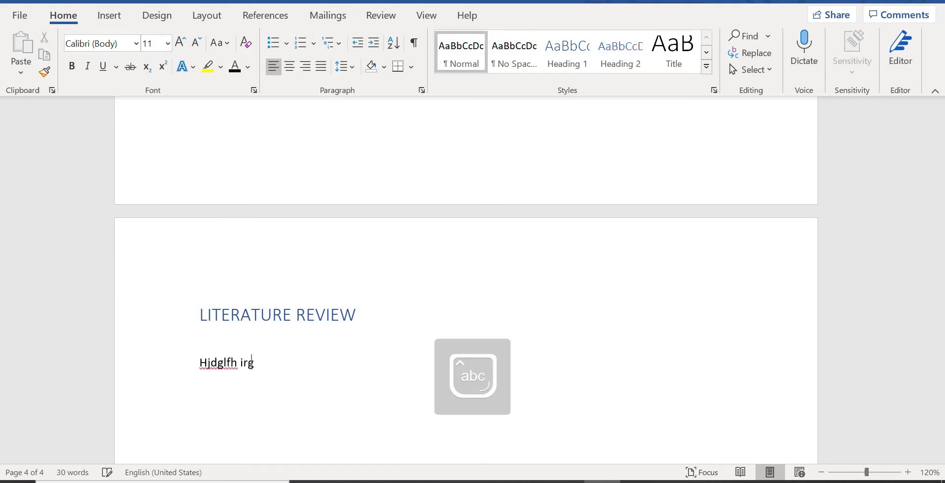
{"action": "type", "text": "s; hlsrgu esryfs "}
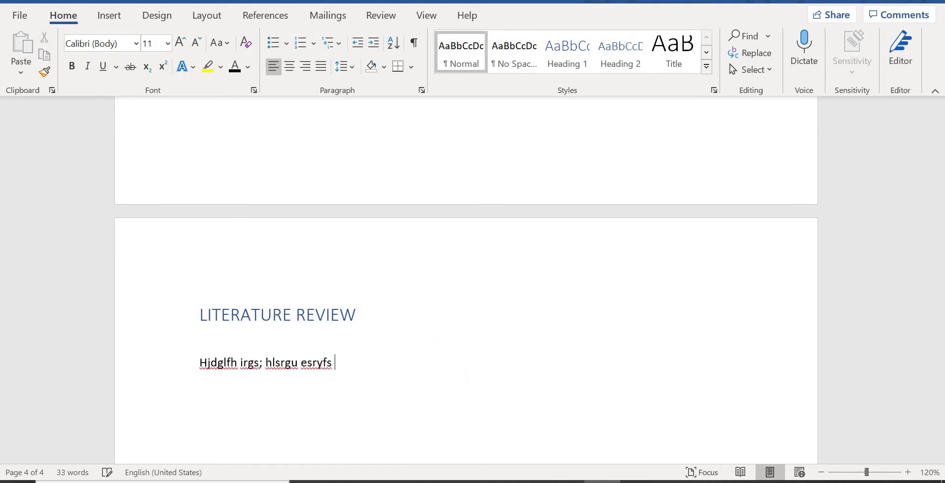
{"action": "type", "text": "gewdhwgk"}
{"action": "key", "text": "Return"}
{"action": "type", "text": "dzhgvkzg "}
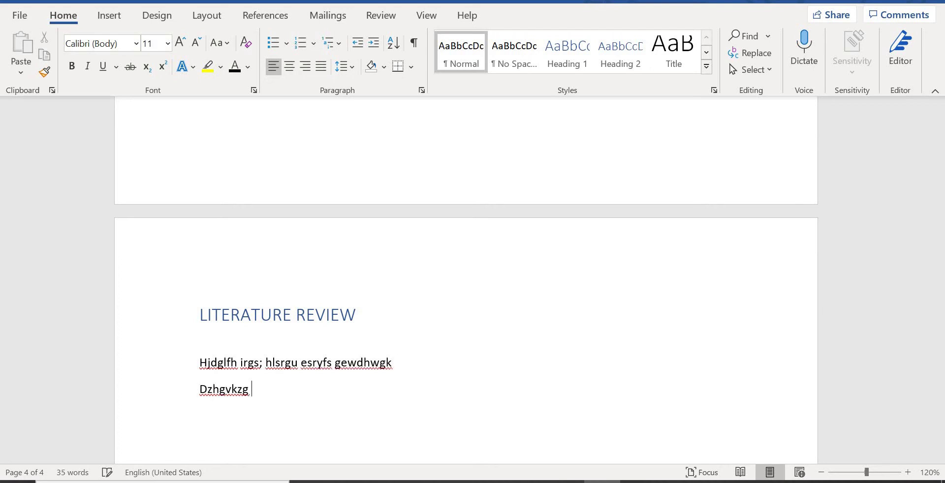
{"action": "type", "text": "vskgkh"}
{"action": "key", "text": "Return"}
{"action": "type", "text": "afhli "}
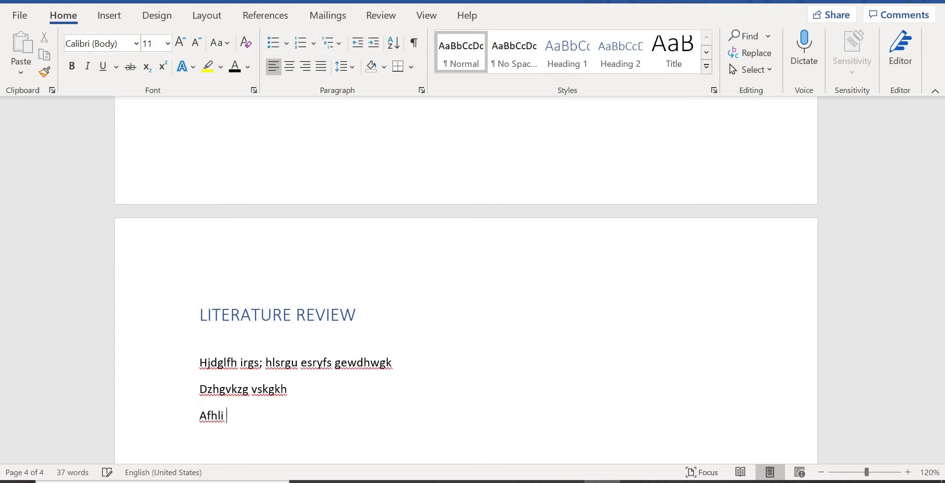
{"action": "type", "text": "sekhf"}
{"action": "key", "text": "Return"}
{"action": "key", "text": "Return"}
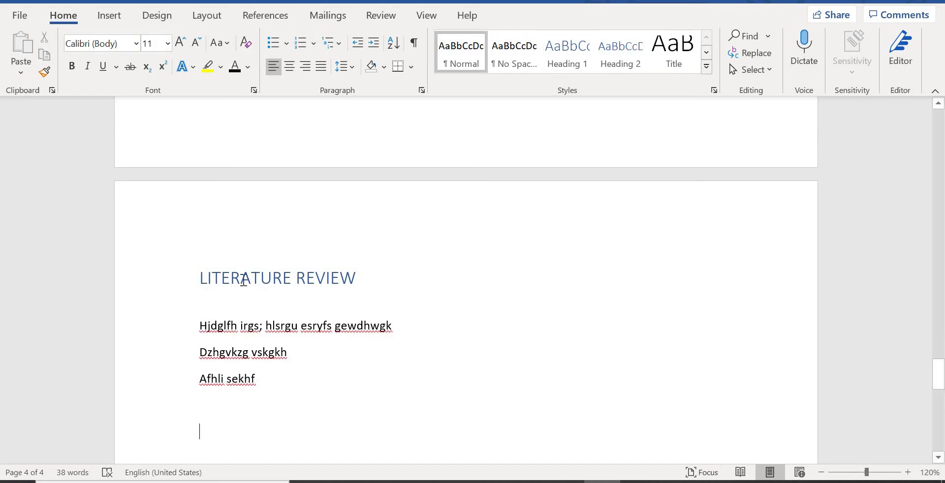
Enter the subheading "DIGITAL BANKING" below the literature review text in the Heading 2 style.
{"action": "left_click", "coordinate": [625, 48]}
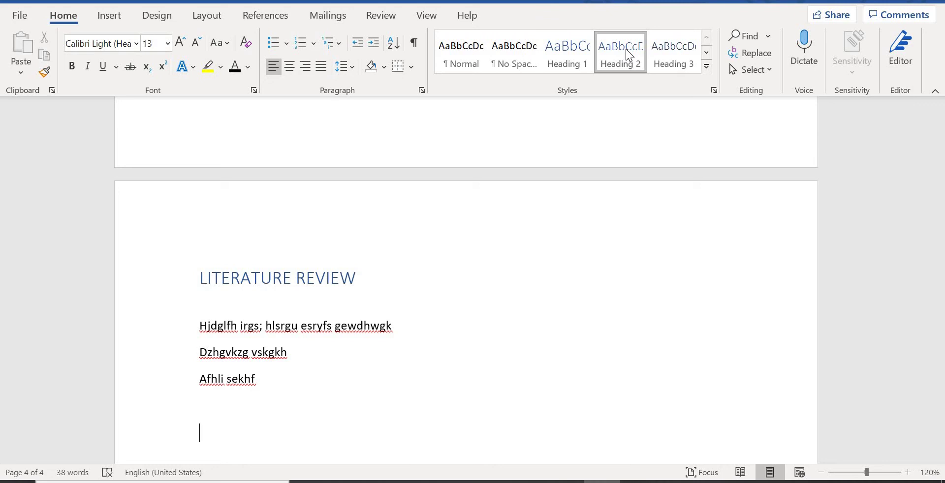
{"action": "key", "text": "Caps_Lock"}
{"action": "type", "text": "DIGI"}
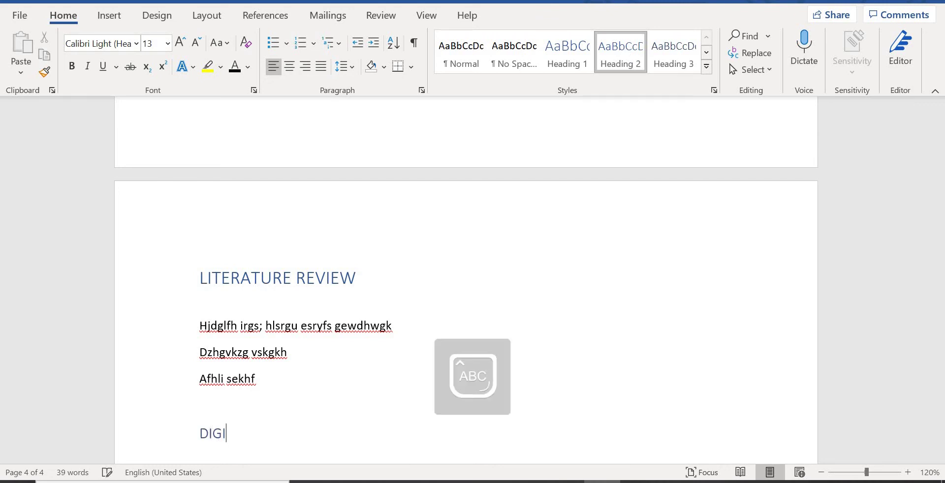
{"action": "type", "text": "TAL bAN"}
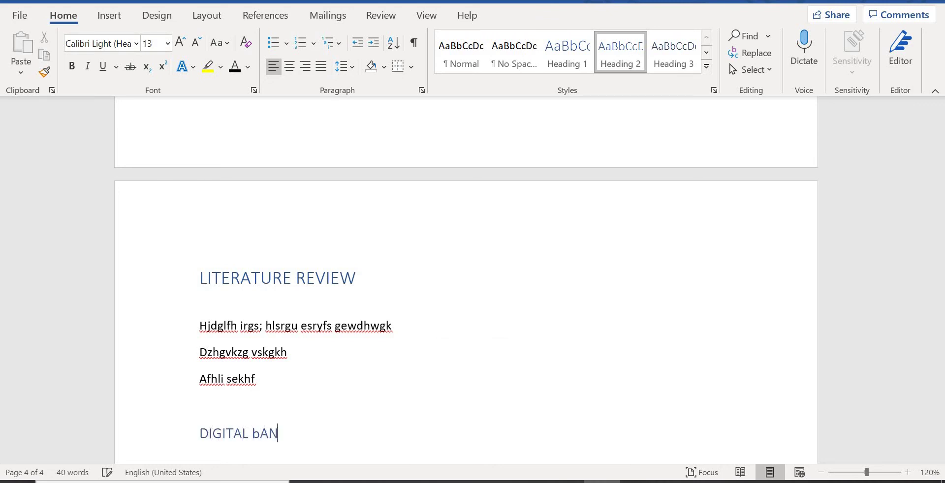
{"action": "type", "text": "KING"}
{"action": "key", "text": "BackSpace"}
{"action": "key", "text": "BackSpace"}
{"action": "key", "text": "BackSpace"}
{"action": "key", "text": "BackSpace"}
{"action": "key", "text": "BackSpace"}
{"action": "key", "text": "BackSpace"}
{"action": "key", "text": "BackSpace"}
{"action": "type", "text": "BANKING"}
{"action": "key", "text": "Return"}
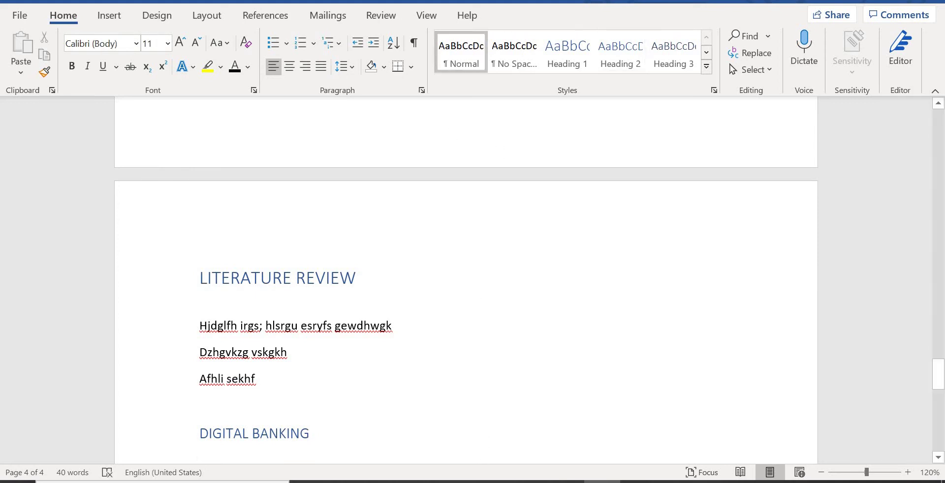
Add two Normal-style filler lines under "DIGITAL BANKING": "GDFVKJDZB hlrigh jhglixhb bgvdfjkgvhdsvl" and "Gdfks hesfihrdl fdja hggsli gsfkj".
{"action": "type", "text": "GDFVKJDZB"}
{"action": "key", "text": "Caps_Lock"}
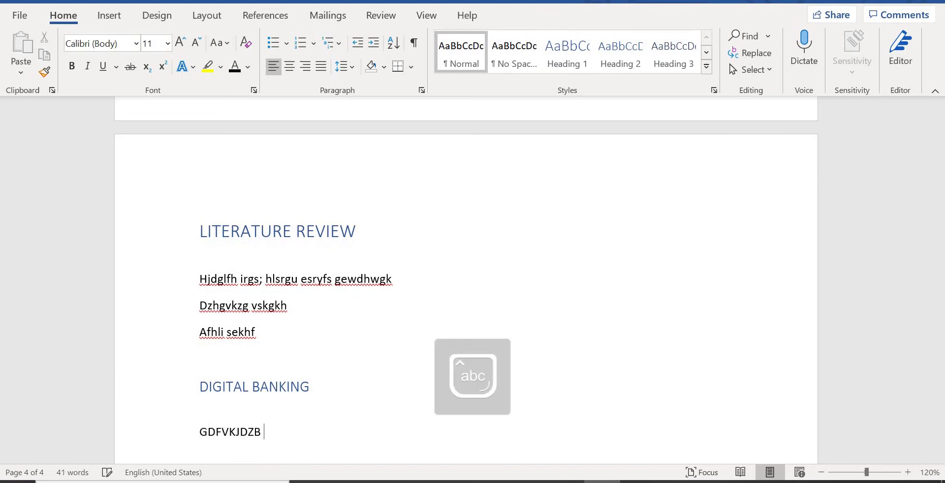
{"action": "type", "text": "hlrigh jhglixhb bgvdfjkgvhdsvl"}
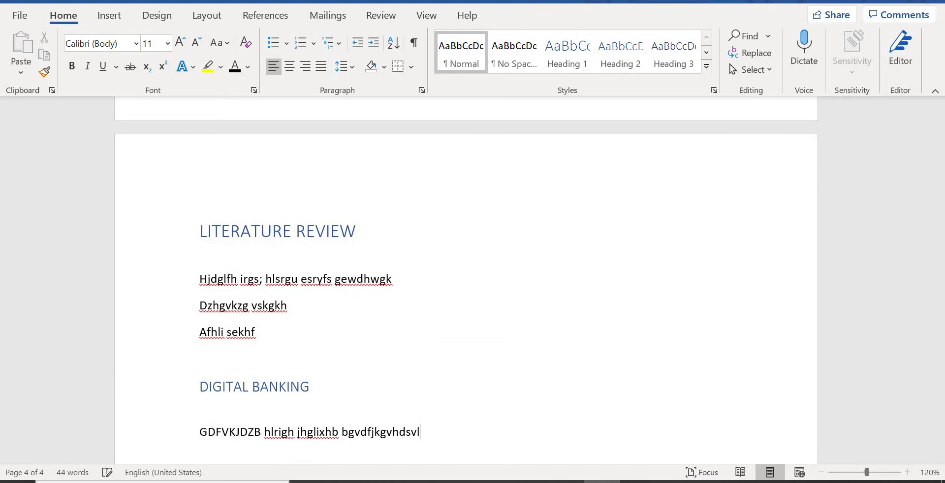
{"action": "key", "text": "Return"}
{"action": "type", "text": "gdfks hesfihrdl fd"}
{"action": "type", "text": "ja hggsli gsfkj"}
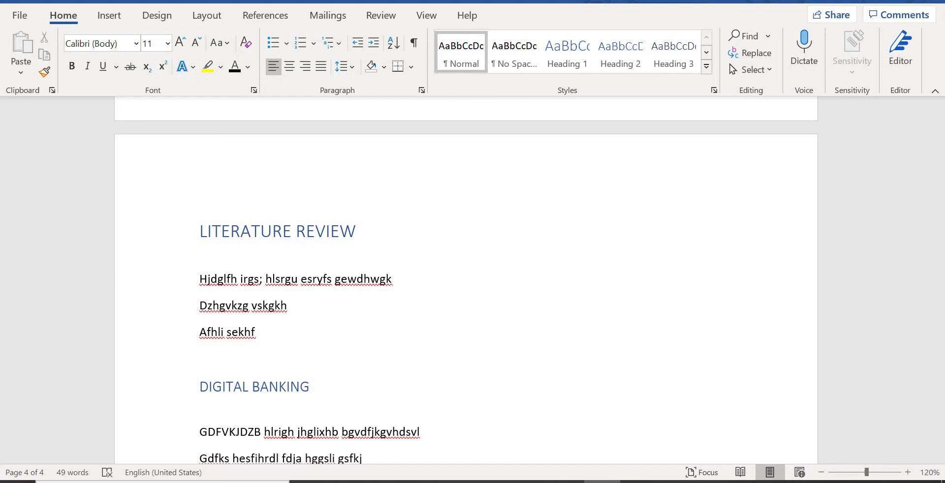
{"action": "key", "text": "Return"}
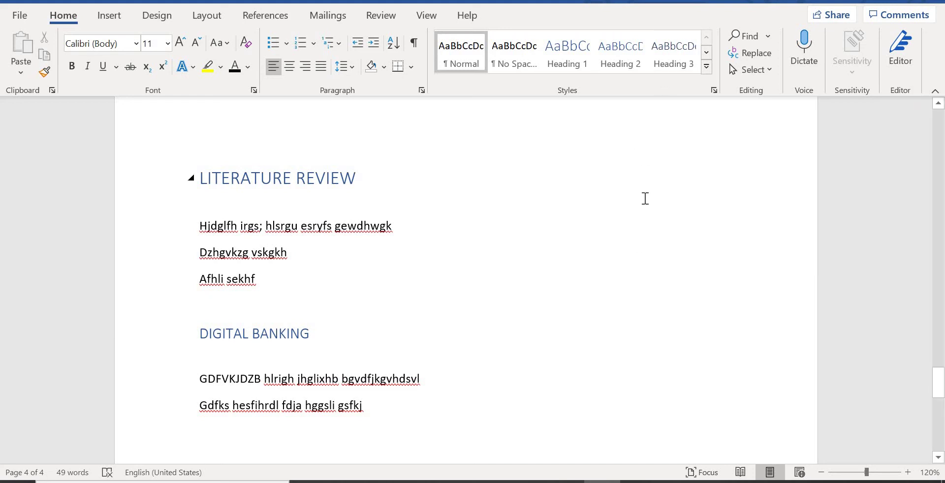
Enter the subheading "INTERNET BANKING" below the digital banking text in the Heading 3 style.
{"action": "left_click", "coordinate": [663, 66]}
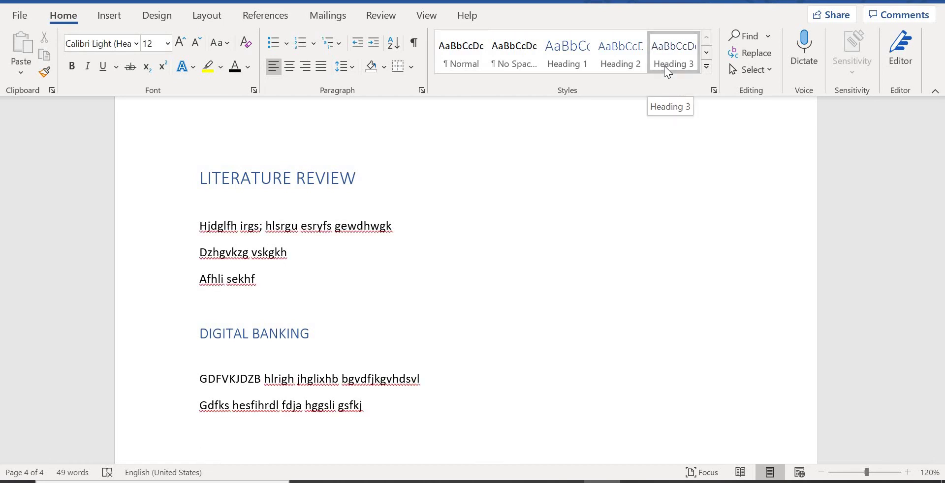
{"action": "key", "text": "Caps_Lock"}
{"action": "type", "text": "IN"}
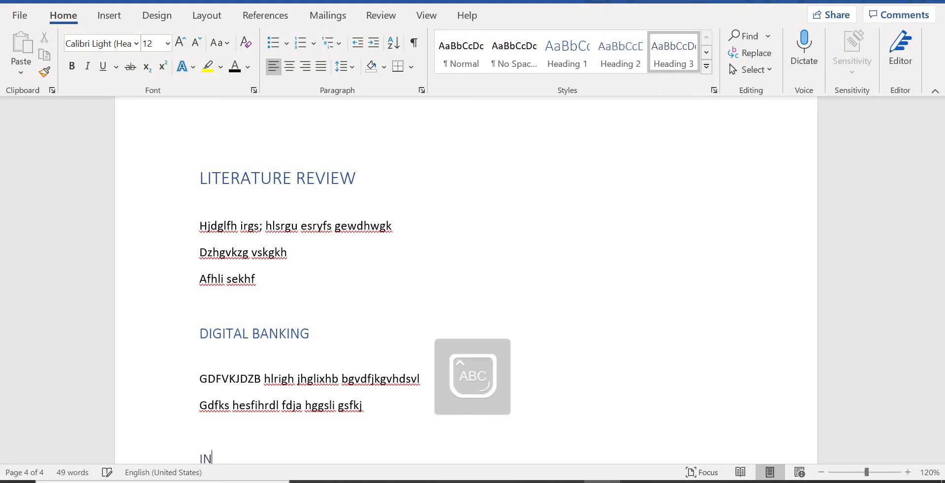
{"action": "type", "text": "TERNET"}
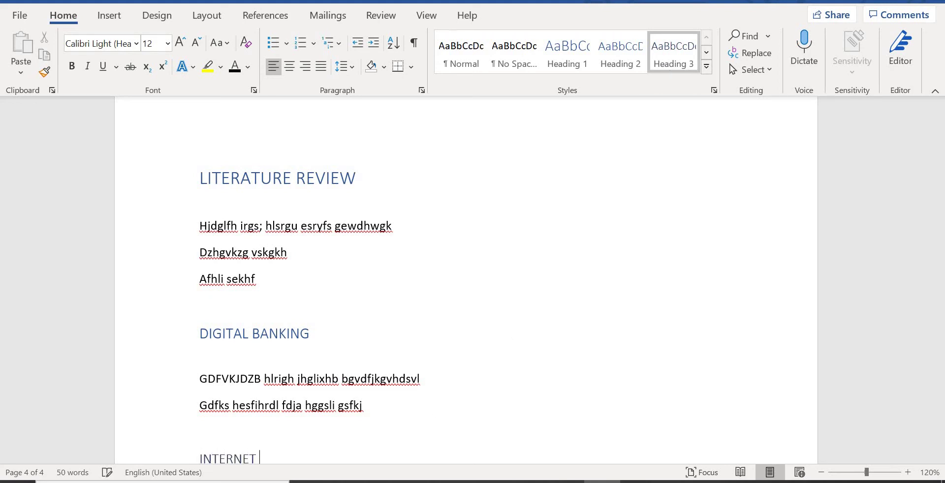
{"action": "scroll", "coordinate": [663, 66], "scroll_direction": "down", "scroll_amount": 2}
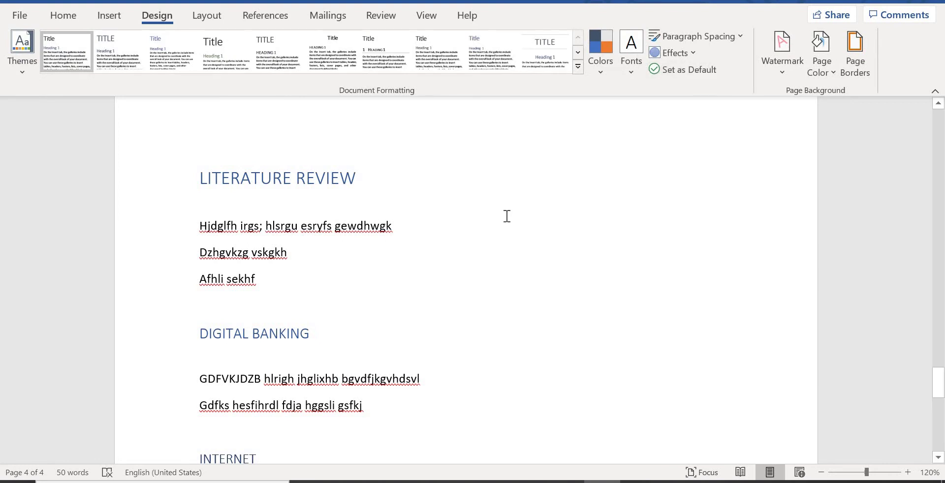
{"action": "scroll", "coordinate": [507, 216], "scroll_direction": "down", "scroll_amount": 2}
{"action": "type", "text": "BANK"}
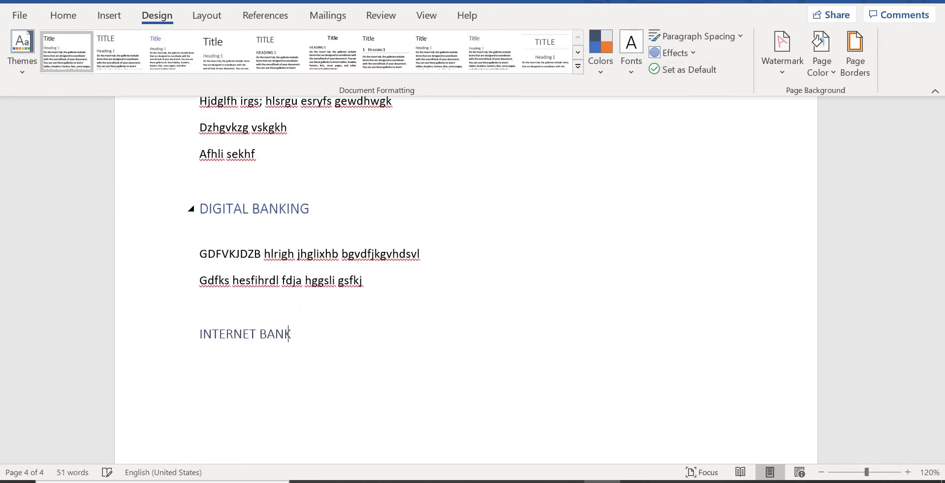
{"action": "type", "text": "ING"}
{"action": "left_click", "coordinate": [79, 14]}
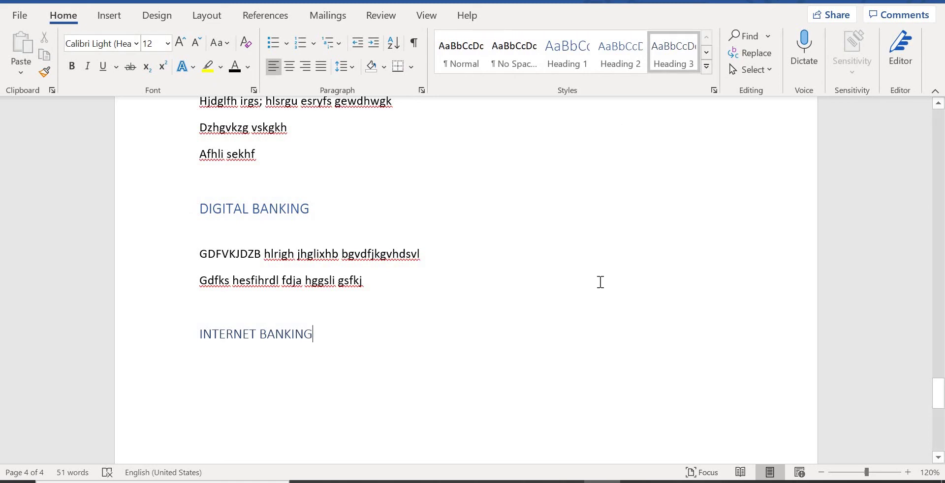
{"action": "key", "text": "Return"}
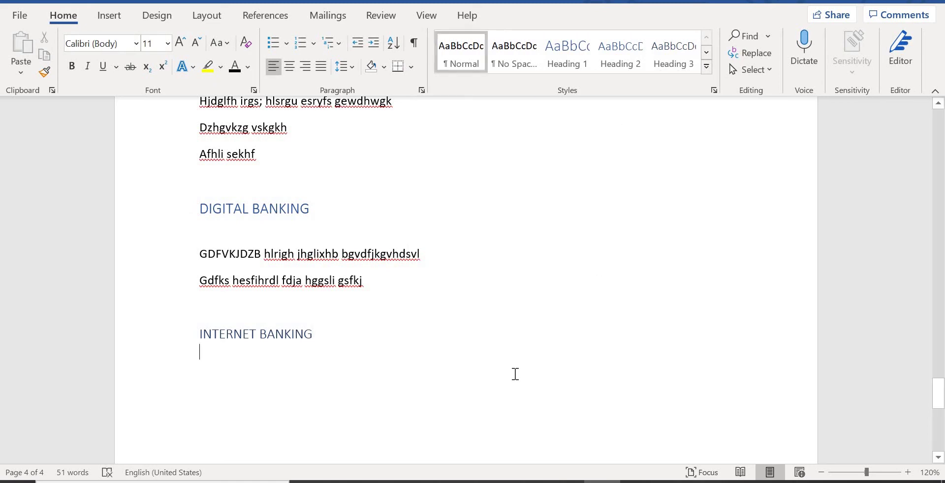
{"action": "key", "text": "Return"}
Check which heading styles are applied to "LITERATURE REVIEW", "DIGITAL BANKING" and "INTERNET BANKING".
{"action": "scroll", "coordinate": [333, 283], "scroll_direction": "up", "scroll_amount": 4}
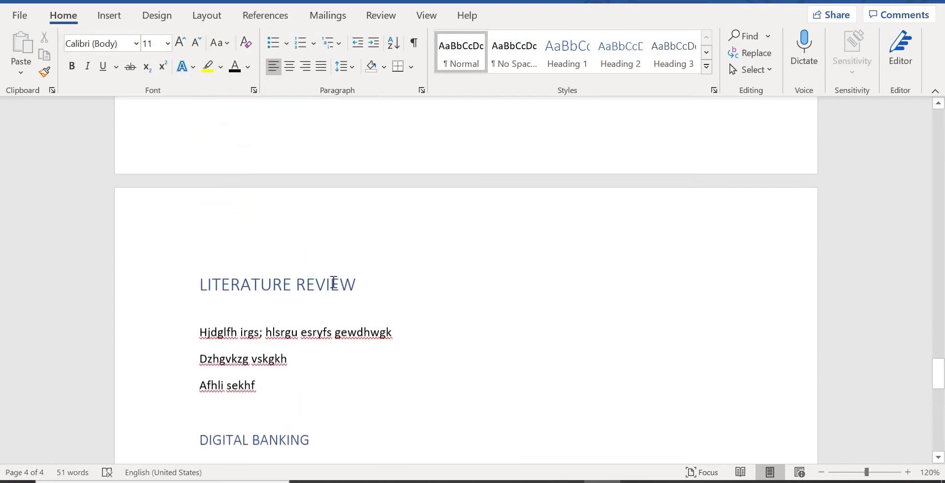
{"action": "left_click", "coordinate": [331, 283]}
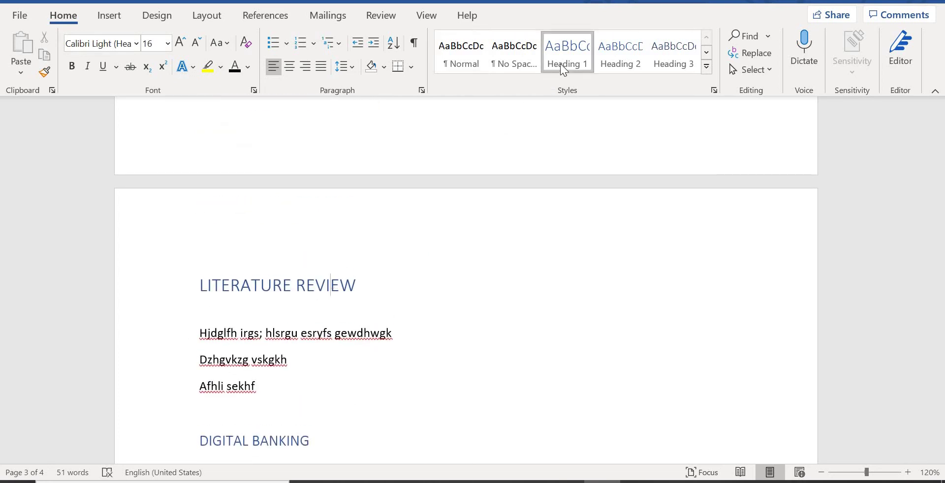
{"action": "scroll", "coordinate": [295, 308], "scroll_direction": "down", "scroll_amount": 3}
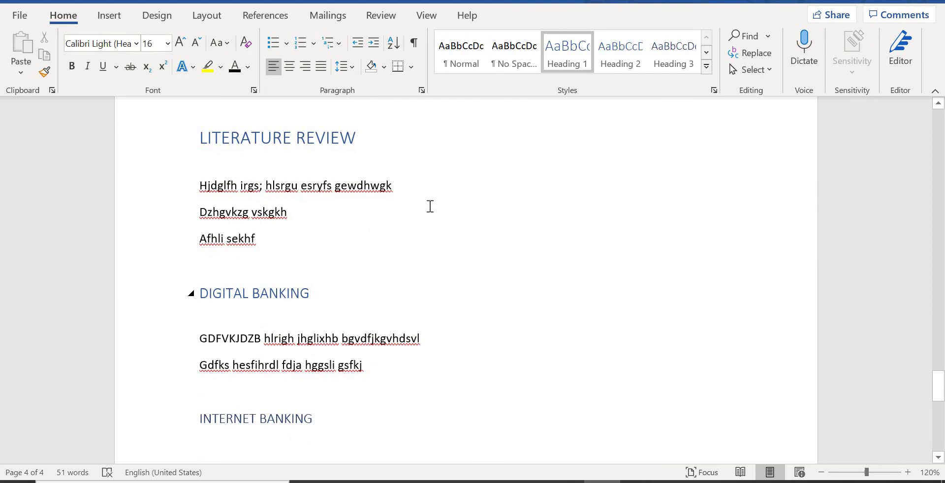
{"action": "scroll", "coordinate": [286, 273], "scroll_direction": "down", "scroll_amount": 3}
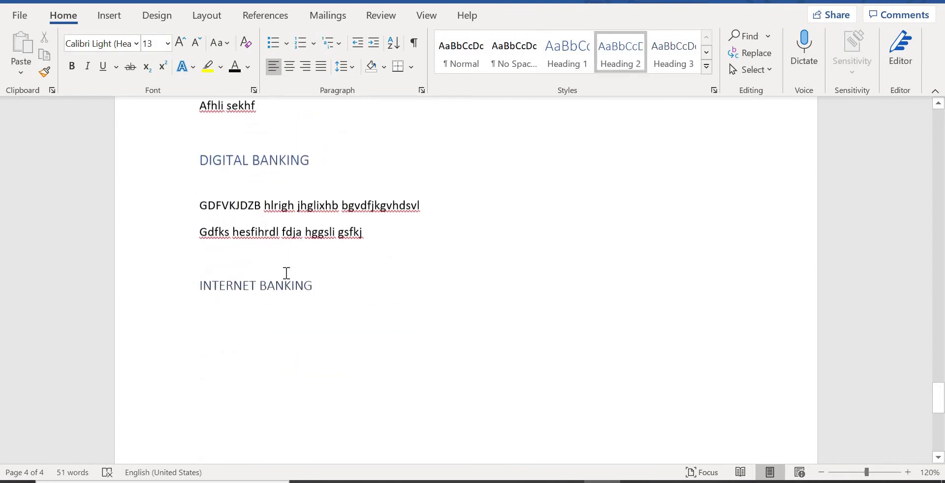
{"action": "left_click", "coordinate": [286, 273]}
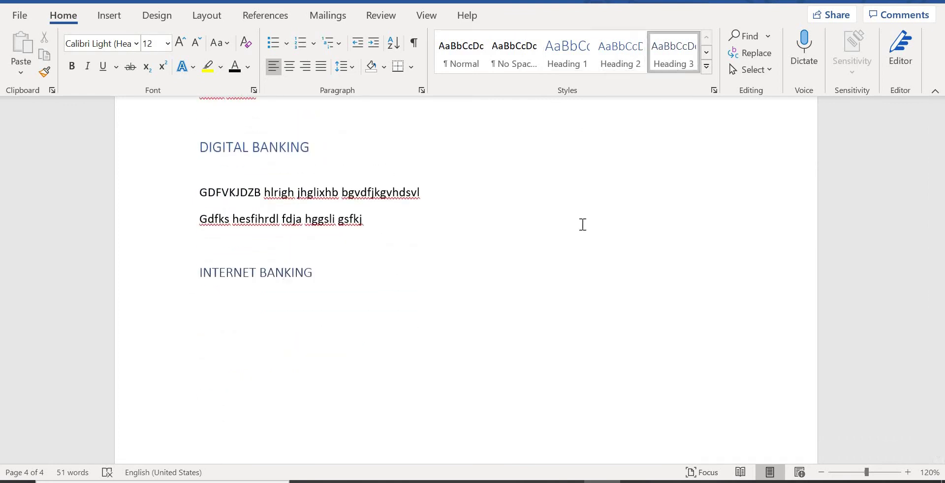
Add two Normal-style filler lines under "INTERNET BANKING": "FHFJL jhjkrgs hdgvjzs" and "Dsvgskj hwjfkgkla hhsdf".
{"action": "left_click", "coordinate": [411, 268]}
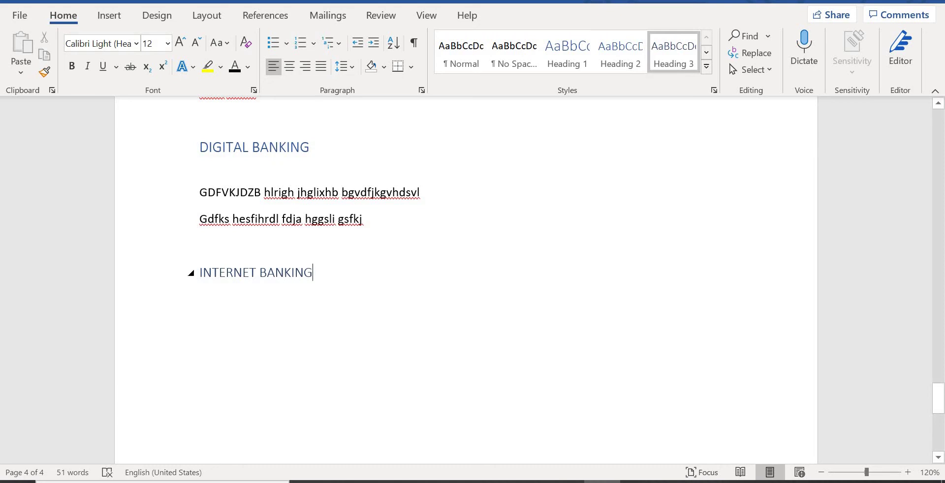
{"action": "key", "text": "Return"}
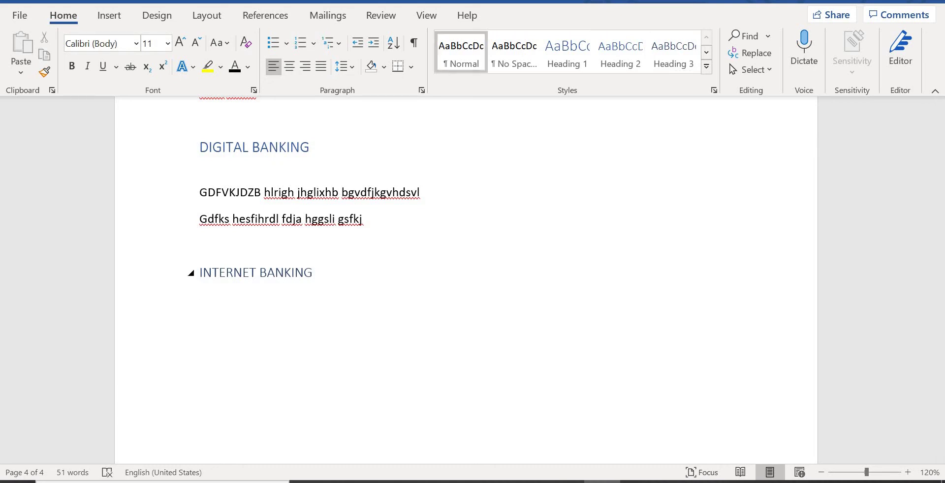
{"action": "type", "text": "FHFJL"}
{"action": "key", "text": "Caps_Lock"}
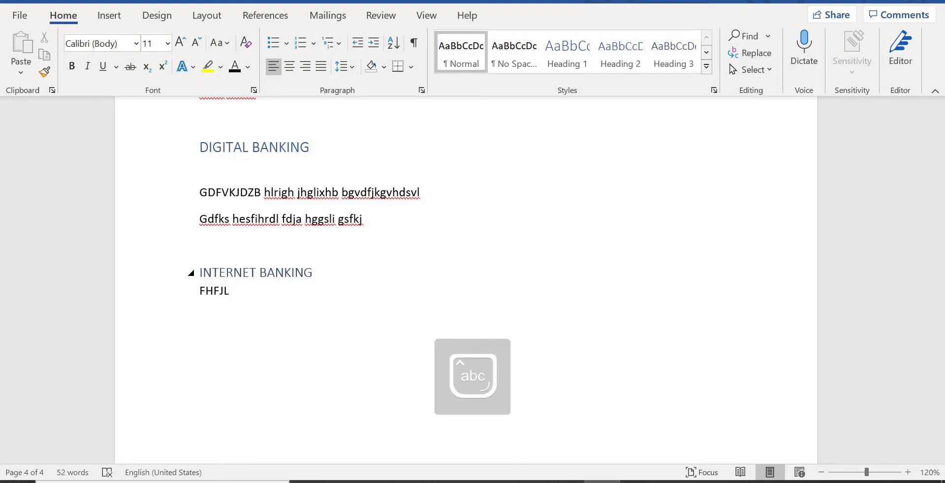
{"action": "type", "text": "jhjkrgs hdgvjzs"}
{"action": "key", "text": "Return"}
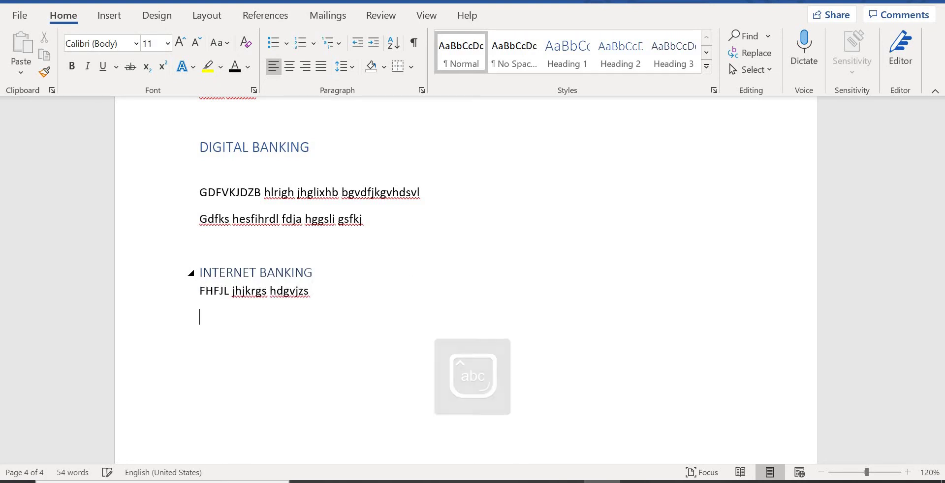
{"action": "type", "text": "Dsvgskj hwjfkgkla hhsdf"}
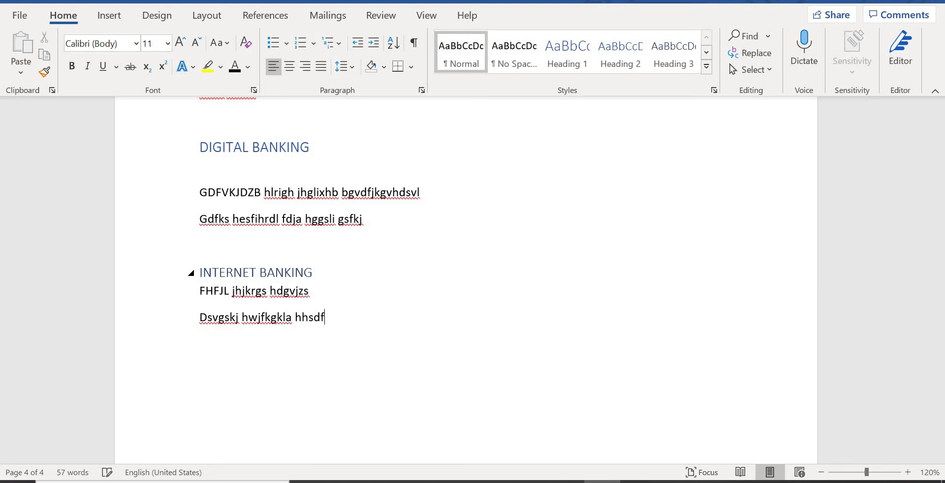
{"action": "key", "text": "Return"}
{"action": "key", "text": "Return"}
Enter the subheading "AUTOMATED TELLER MACHINE (ATM)" below the internet banking text in the Heading 3 style.
{"action": "scroll", "coordinate": [472, 312], "scroll_direction": "up", "scroll_amount": 2}
{"action": "scroll", "coordinate": [473, 312], "scroll_direction": "down", "scroll_amount": 1}
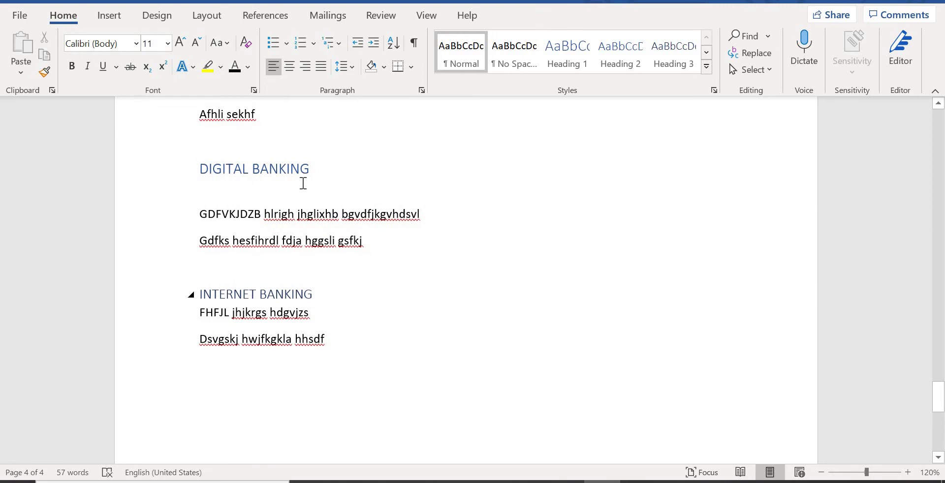
{"action": "left_click", "coordinate": [667, 49]}
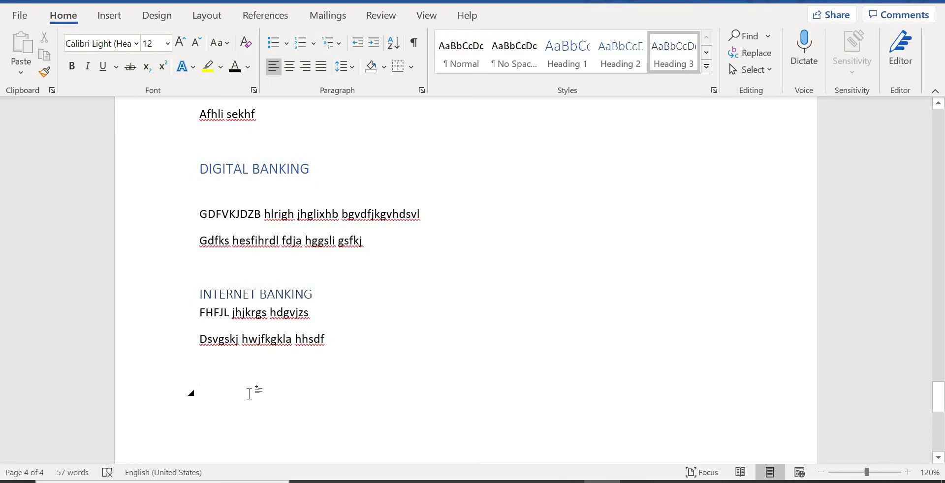
{"action": "key", "text": "Caps_Lock"}
{"action": "type", "text": "AUTOMATE"}
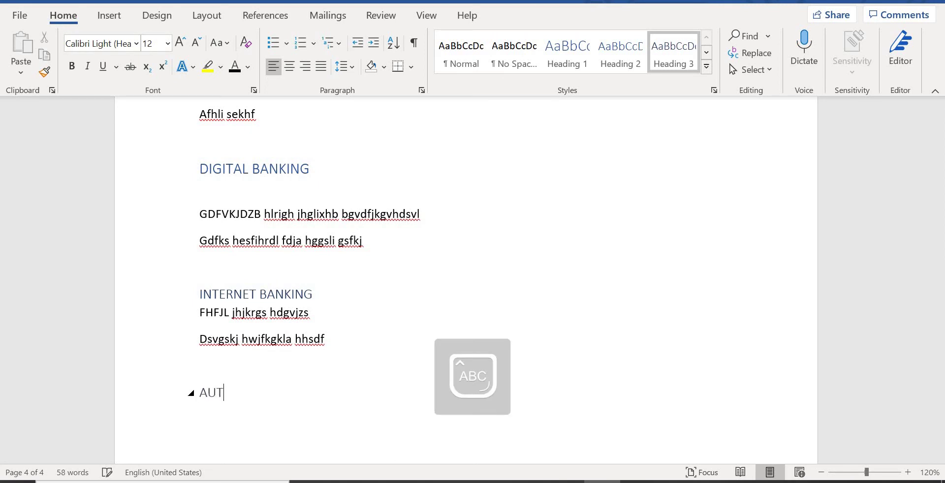
{"action": "type", "text": "TE"}
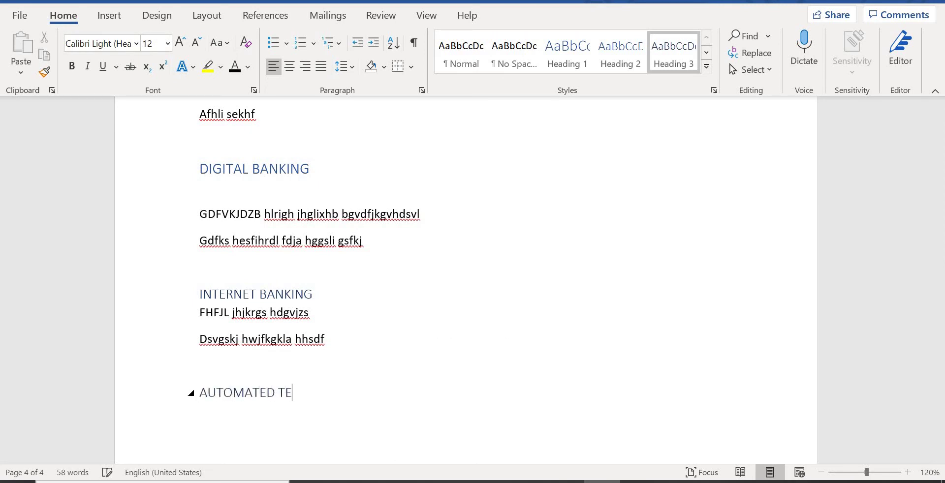
{"action": "type", "text": "LLER MACHINE"}
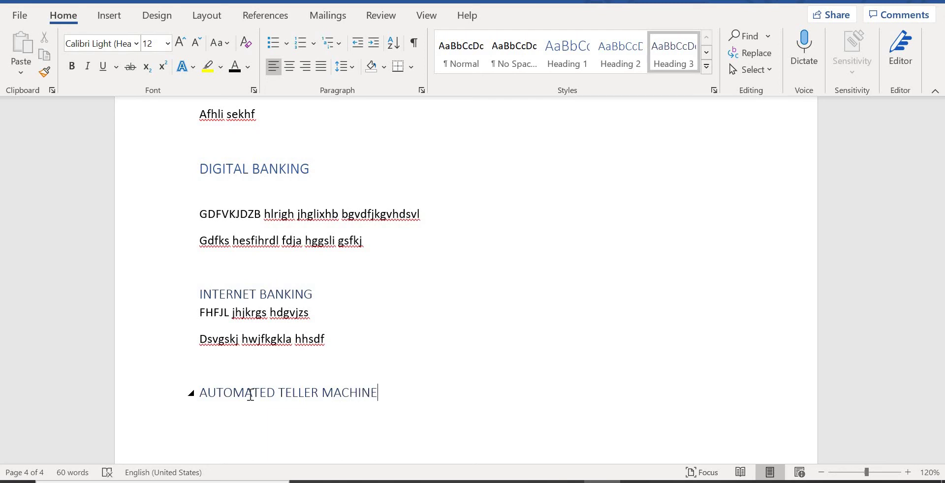
{"action": "type", "text": " (ATM)"}
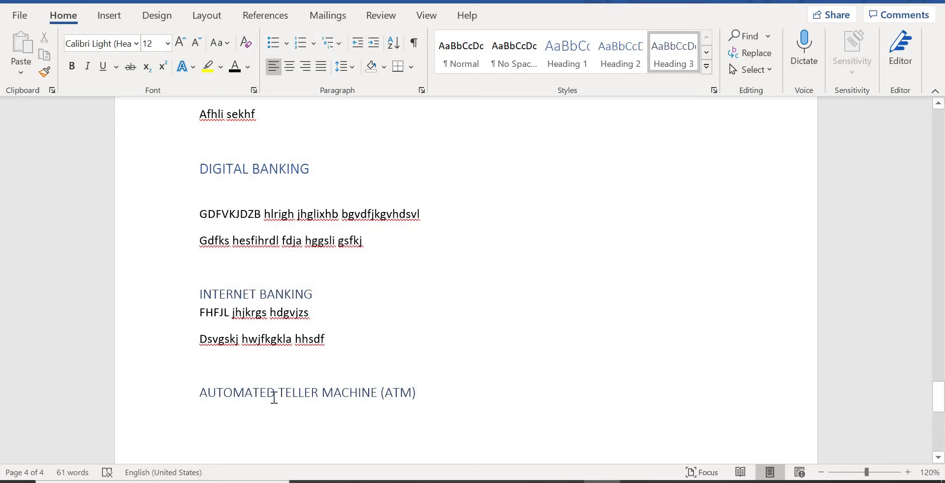
Add the Normal-style filler line "Vgfaskh jheishgis hj\sfjk hjfahk" under "AUTOMATED TELLER MACHINE (ATM)", followed by blank space.
{"action": "scroll", "coordinate": [273, 117], "scroll_direction": "up", "scroll_amount": 3}
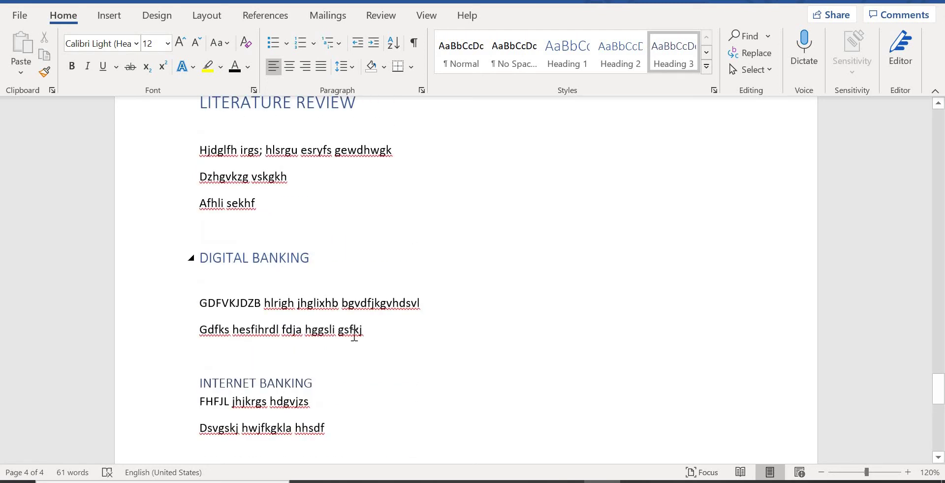
{"action": "scroll", "coordinate": [278, 258], "scroll_direction": "down", "scroll_amount": 5}
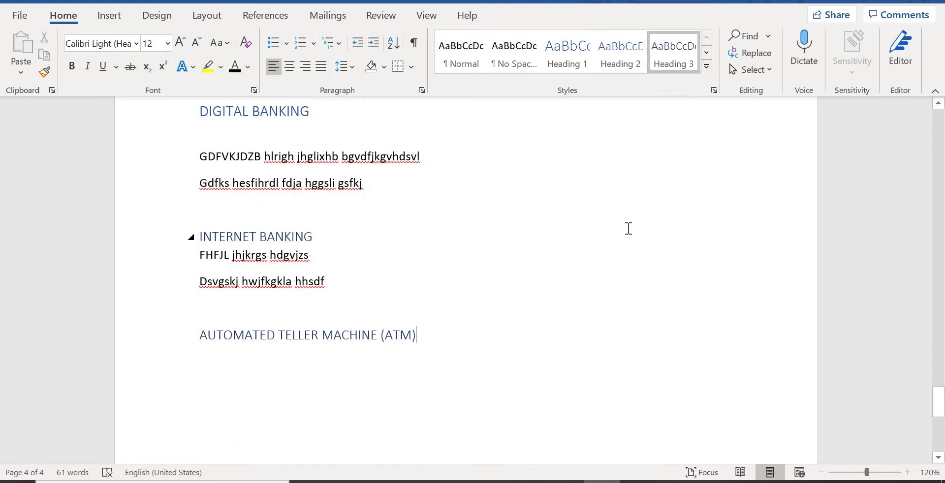
{"action": "key", "text": "Caps_Lock"}
{"action": "key", "text": "Return"}
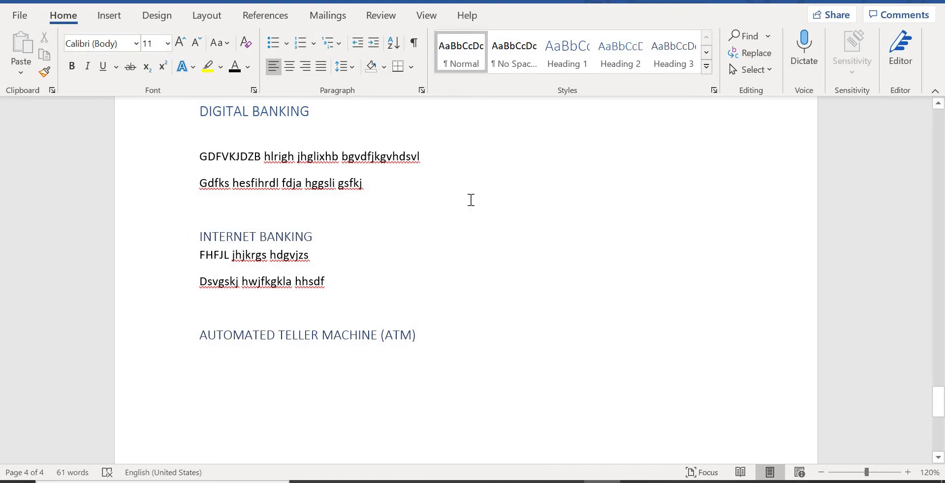
{"action": "key", "text": "Return"}
{"action": "type", "text": "vgfaskh jh"}
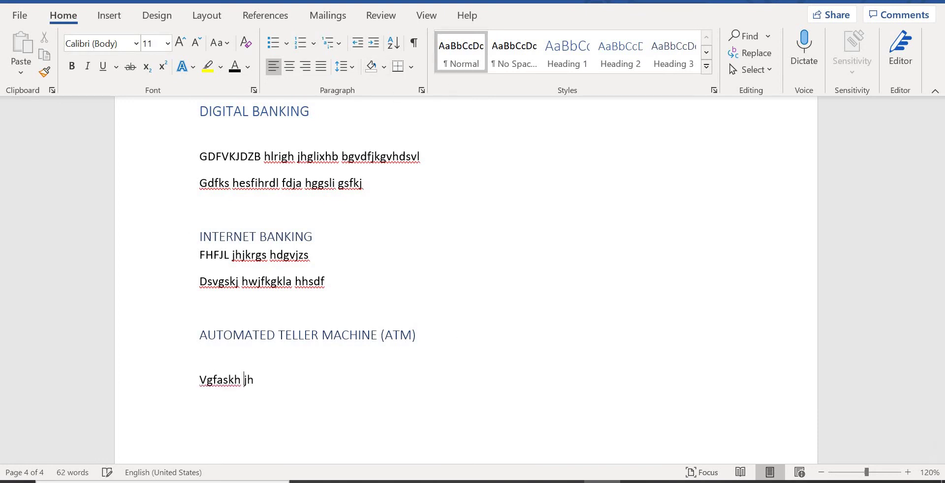
{"action": "type", "text": "eishgis hj\\sfjk hjfahk"}
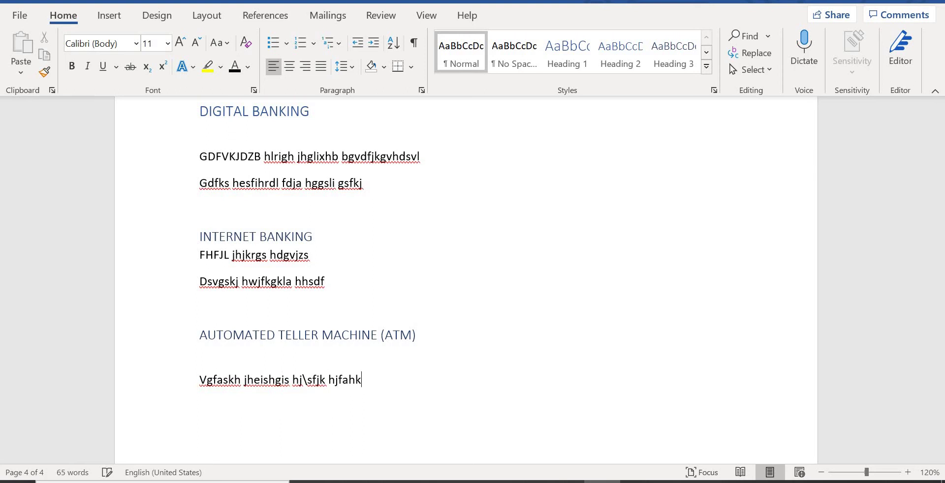
{"action": "key", "text": "Return"}
{"action": "key", "text": "Return"}
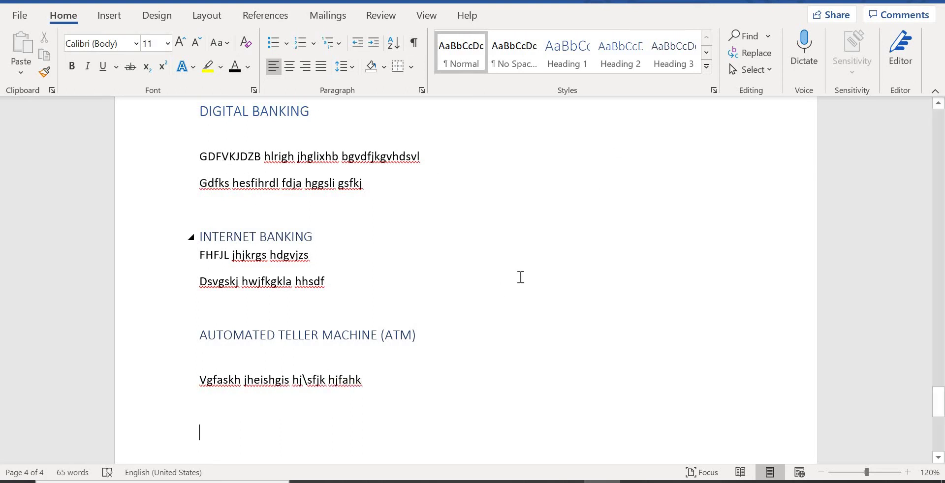
Enter the subheading "MOBILE BANKING" below the ATM text in the Heading 3 style.
{"action": "left_click", "coordinate": [681, 58]}
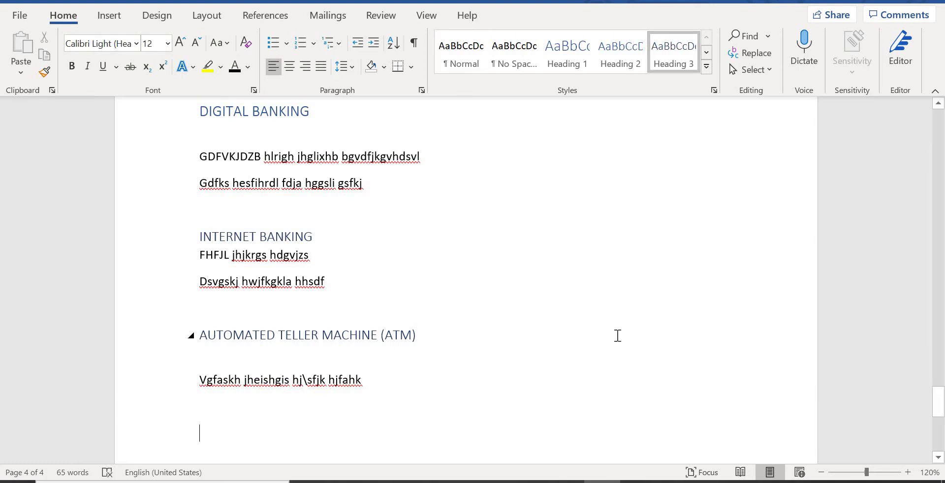
{"action": "key", "text": "Caps_Lock"}
{"action": "type", "text": "MOBILE "}
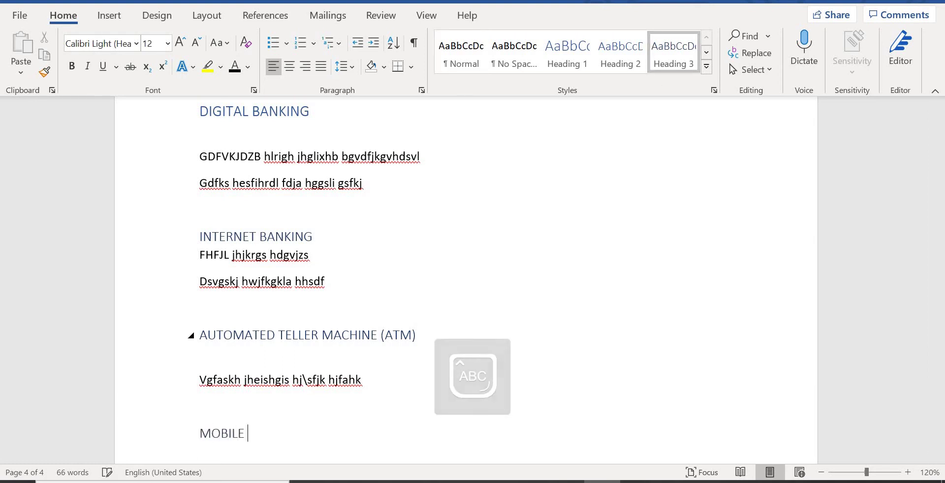
{"action": "type", "text": "BANKING"}
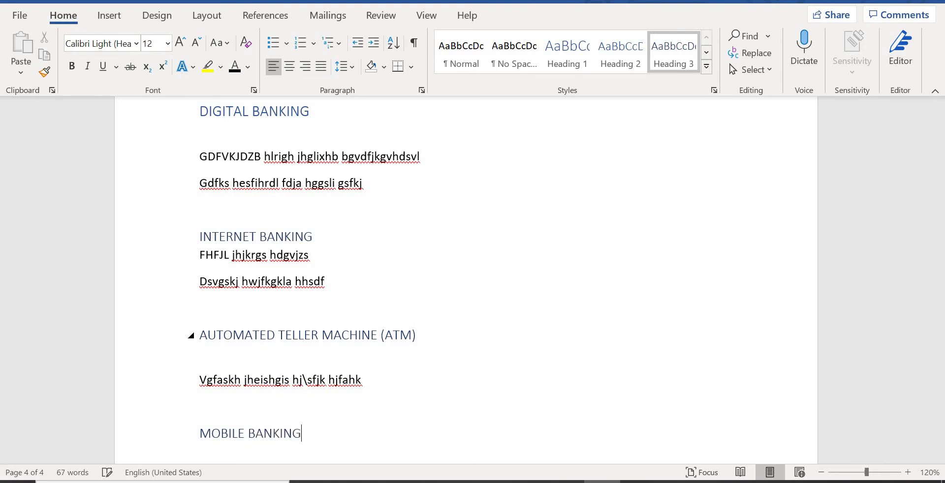
Add three Normal-style filler lines under "MOBILE BANKING": "Hgk\sf jhtsgih ehgfusg", "Jgfjsgf hgkfshk" and "hgsfkg".
{"action": "key", "text": "Return"}
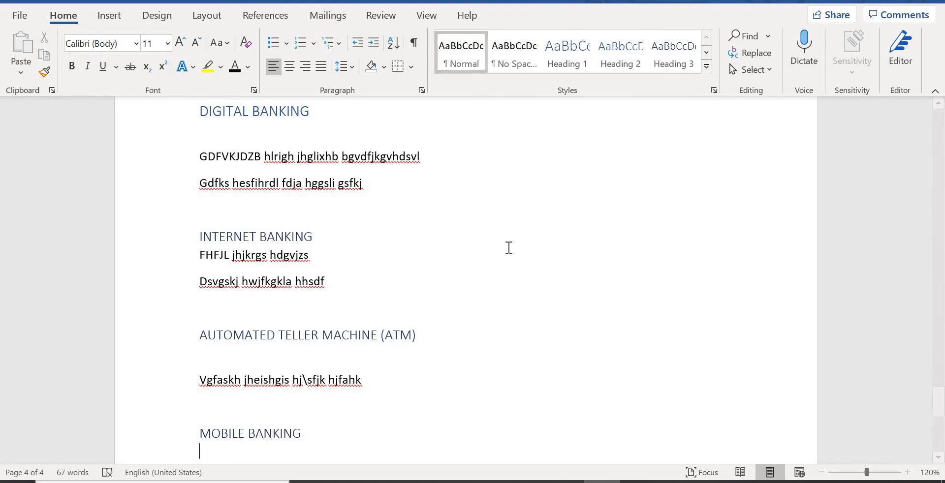
{"action": "key", "text": "Caps_Lock"}
{"action": "type", "text": "Hgk\\sf "}
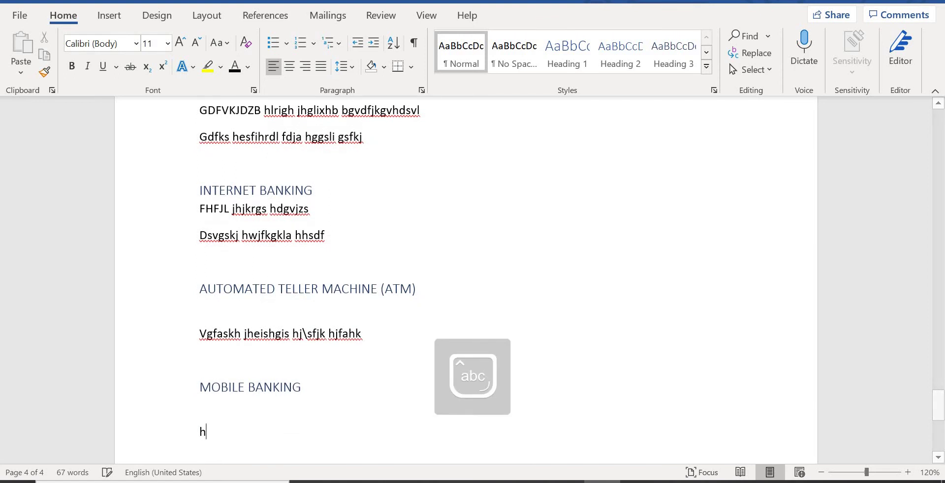
{"action": "type", "text": "jhtsgih ehgfusg"}
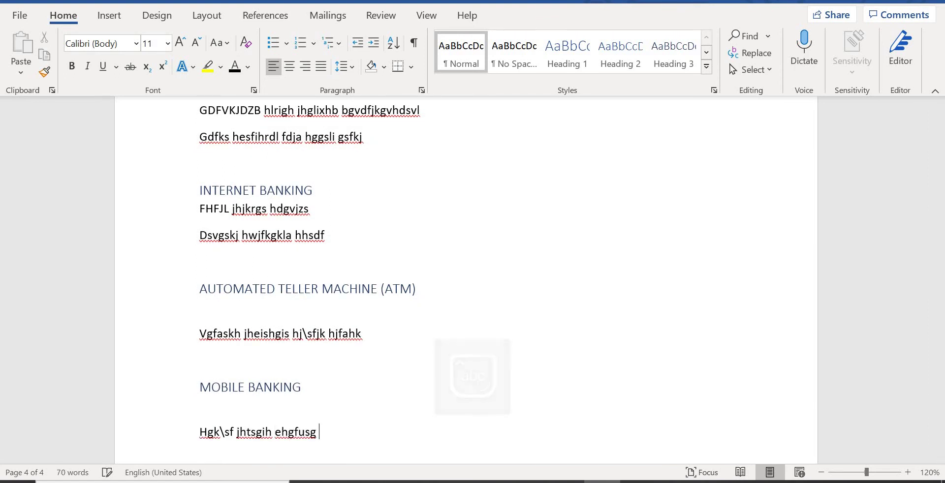
{"action": "key", "text": "Return"}
{"action": "type", "text": "gfjsgf hgkfshk"}
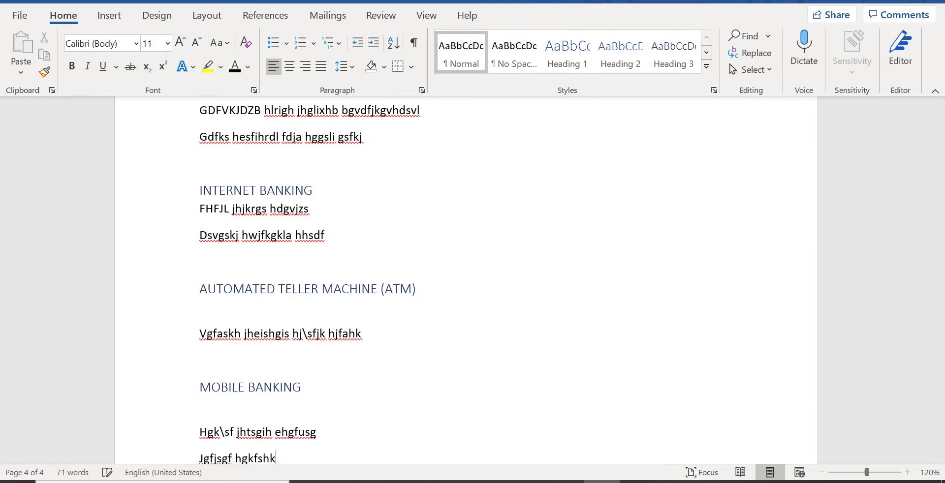
{"action": "key", "text": "Return"}
{"action": "type", "text": "hgsfkg"}
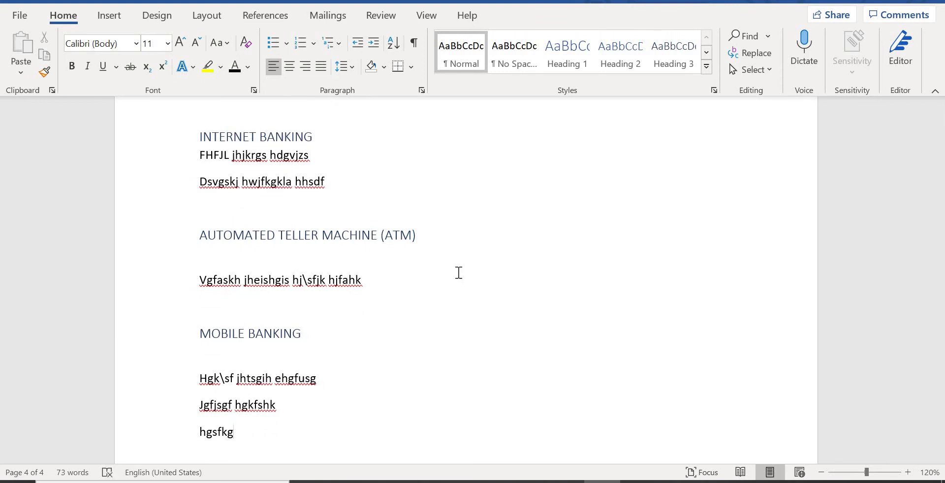
Insert a page break on the empty line below the mobile banking text.
{"action": "scroll", "coordinate": [457, 272], "scroll_direction": "up", "scroll_amount": 5}
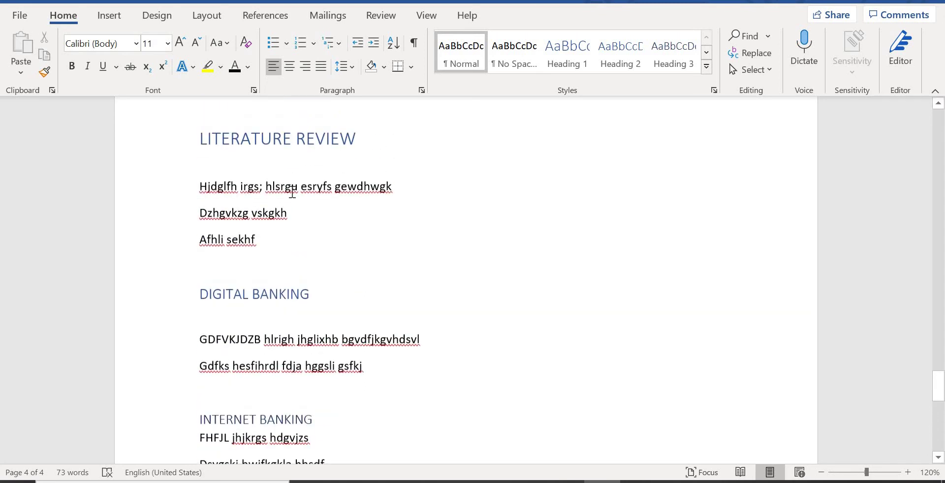
{"action": "scroll", "coordinate": [542, 324], "scroll_direction": "down", "scroll_amount": 8}
{"action": "right_click", "coordinate": [542, 323]}
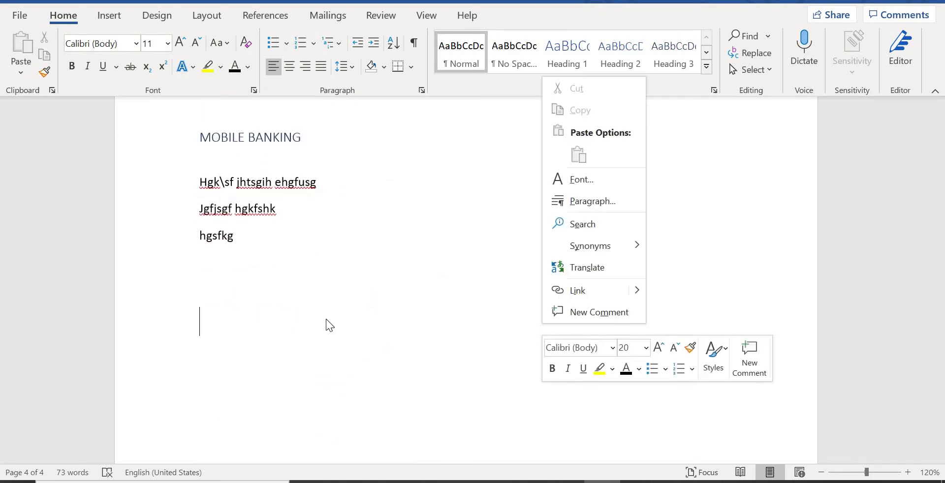
{"action": "left_click", "coordinate": [255, 313]}
{"action": "left_click", "coordinate": [109, 15]}
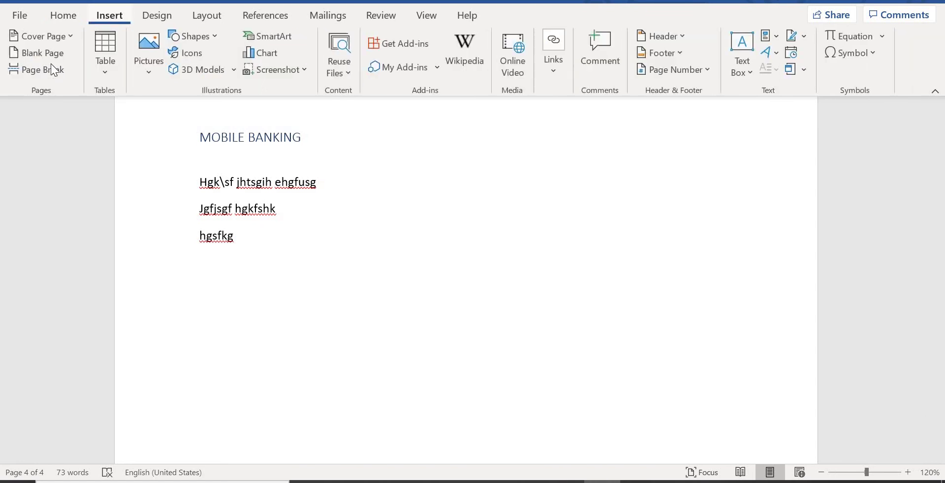
{"action": "left_click", "coordinate": [49, 69]}
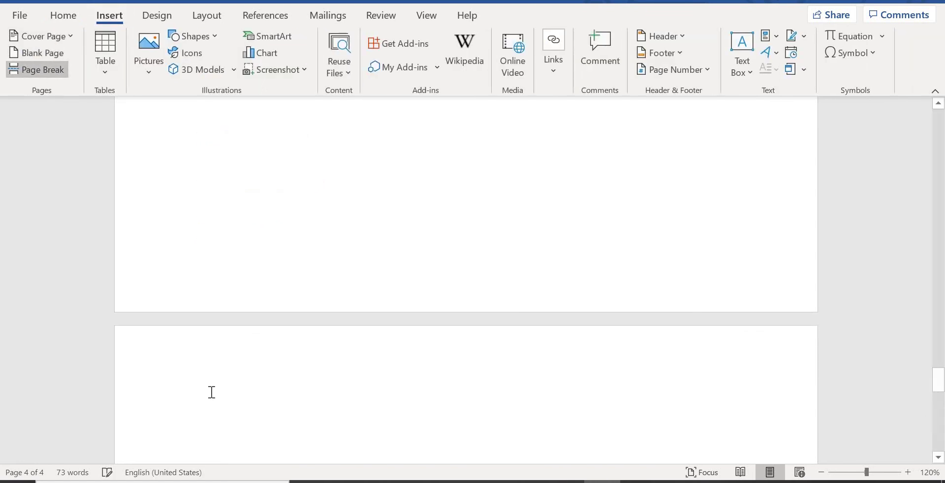
Enter the heading "CONCLUSION" at the start of the new page in the Heading 1 style.
{"action": "left_click", "coordinate": [64, 20]}
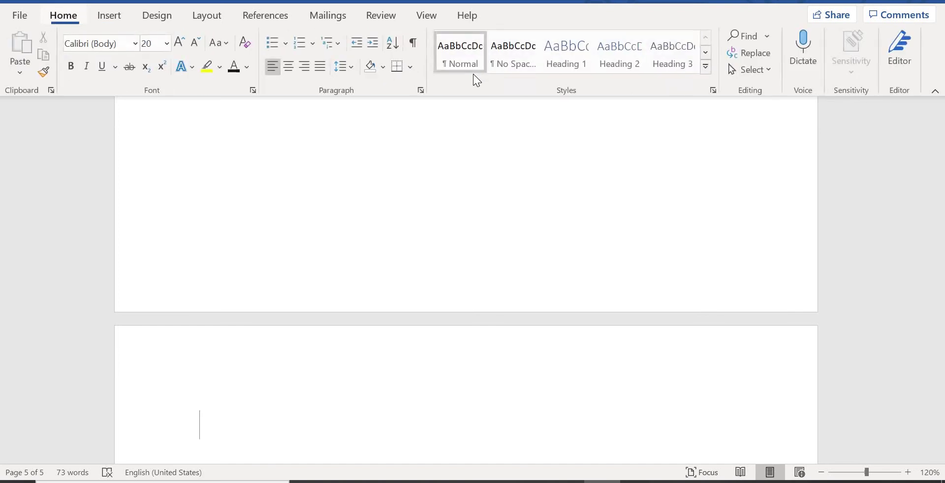
{"action": "left_click", "coordinate": [557, 63]}
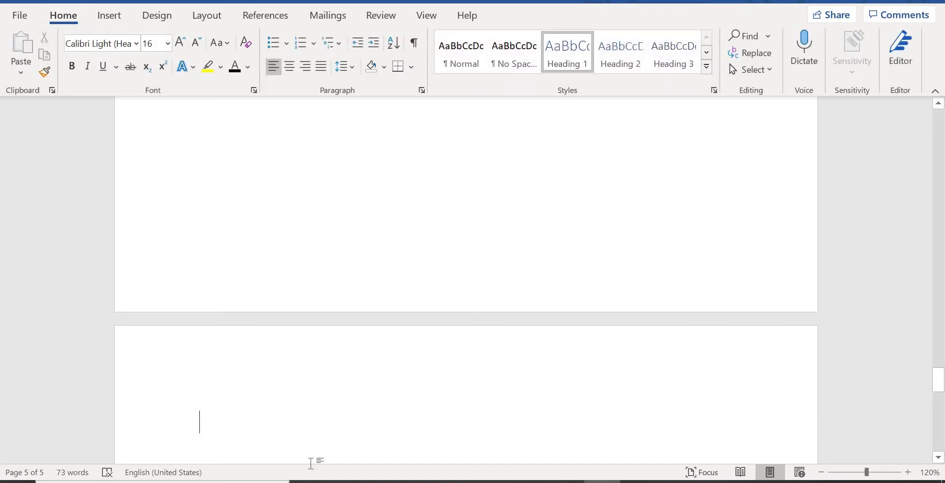
{"action": "key", "text": "Caps_Lock"}
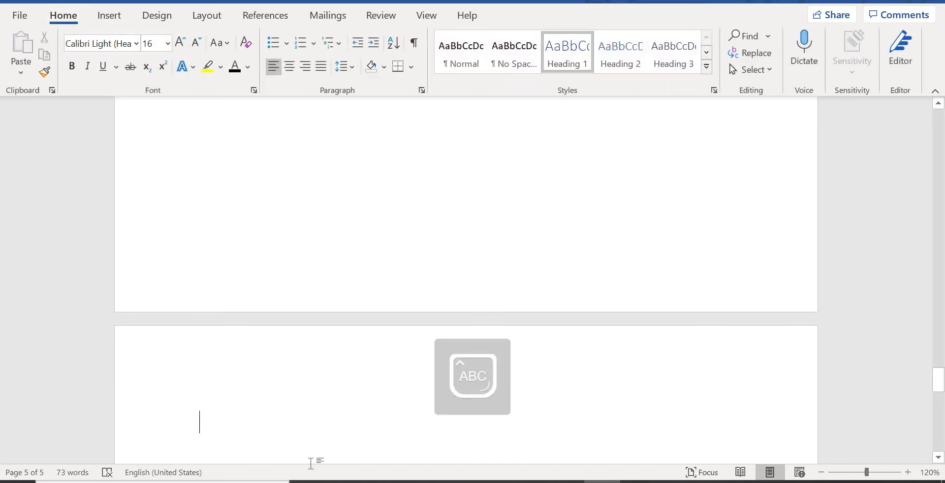
{"action": "type", "text": "CONCLUSI"}
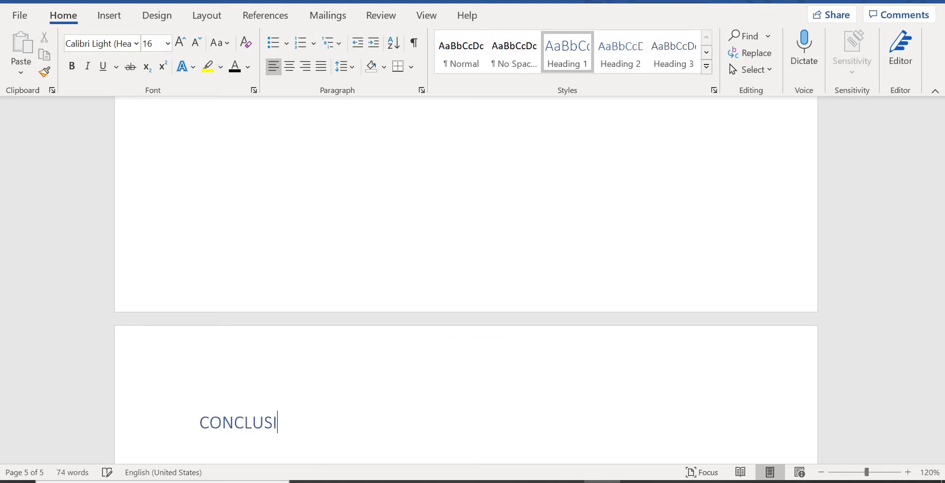
{"action": "type", "text": "ON"}
Add four Normal-style filler lines under "CONCLUSION": "Hjfsj hjghs; hgjl", "Dghksg heslfih", "Gkgaf" and "Ergfkegh hshfs hfhsg".
{"action": "key", "text": "Return"}
{"action": "scroll", "coordinate": [312, 462], "scroll_direction": "down", "scroll_amount": 1}
{"action": "key", "text": "Caps_Lock"}
{"action": "type", "text": "hjf"}
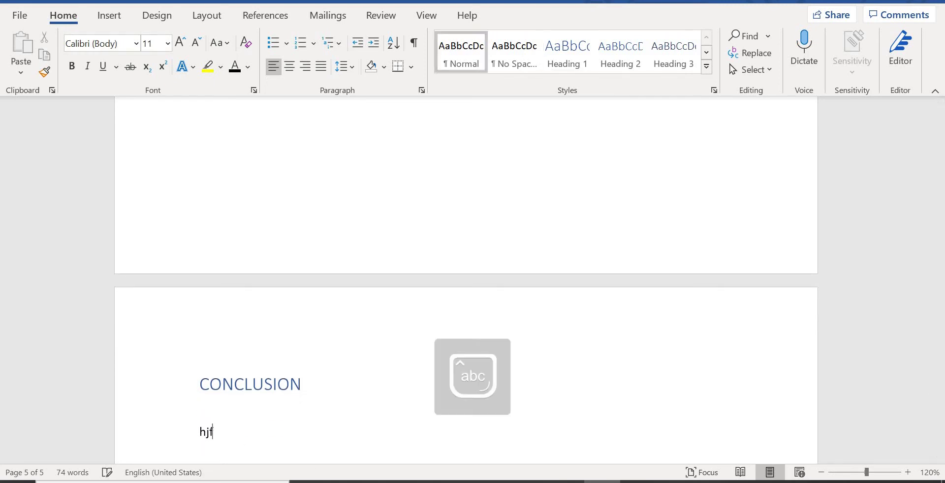
{"action": "type", "text": "sj highs; hgjl"}
{"action": "key", "text": "Return"}
{"action": "type", "text": "d"}
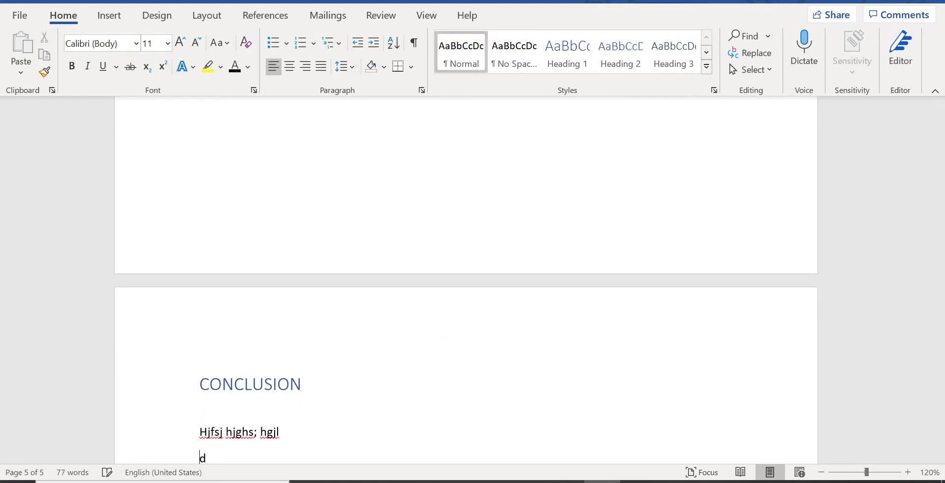
{"action": "type", "text": "ghksg heslfih"}
{"action": "key", "text": "Return"}
{"action": "type", "text": "gkgaf"}
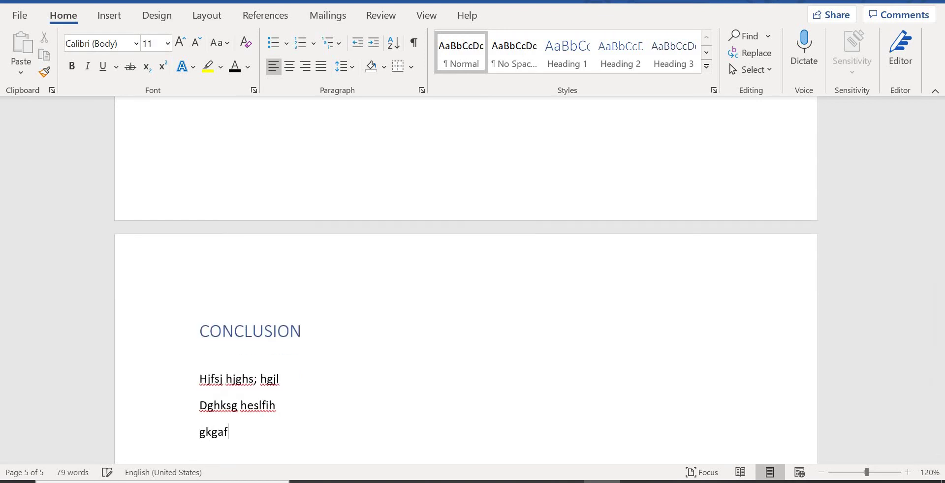
{"action": "key", "text": "Return"}
{"action": "type", "text": "ergfkegh hshfs"}
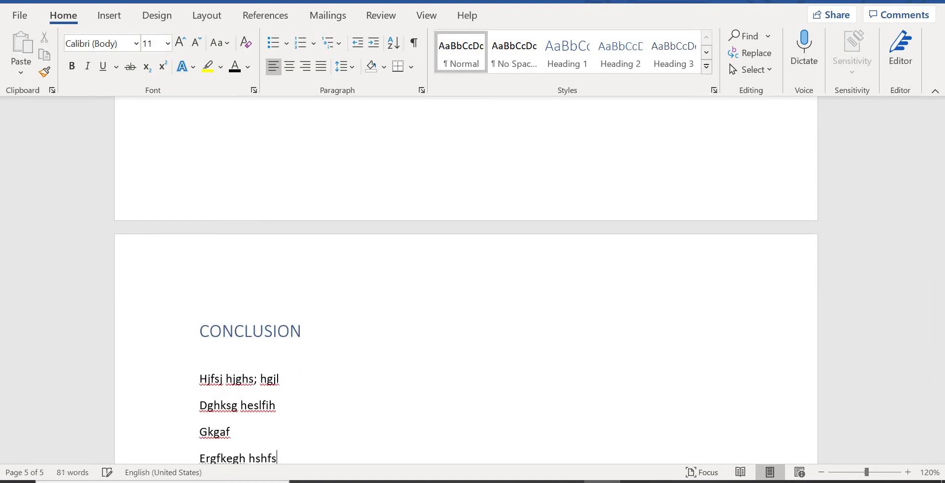
{"action": "type", "text": " hfhsg"}
Insert a page break below the conclusion text to start another page.
{"action": "key", "text": "Return"}
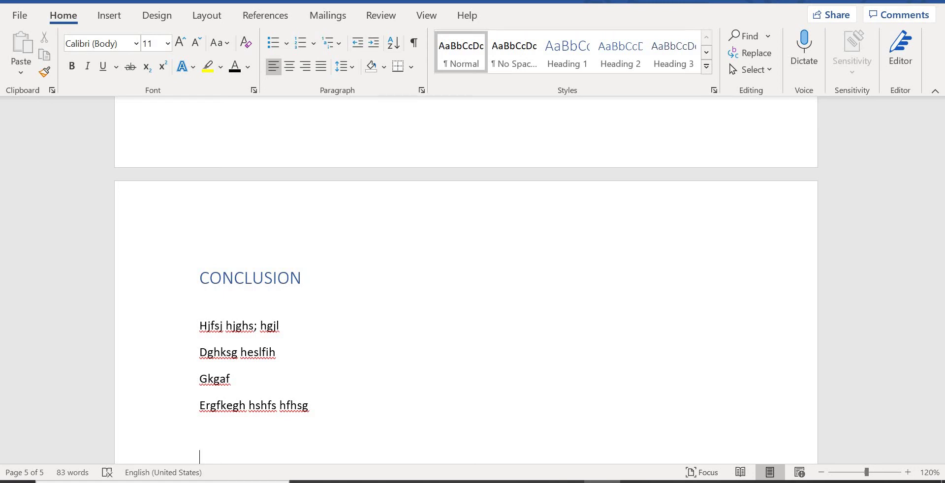
{"action": "left_click", "coordinate": [114, 20]}
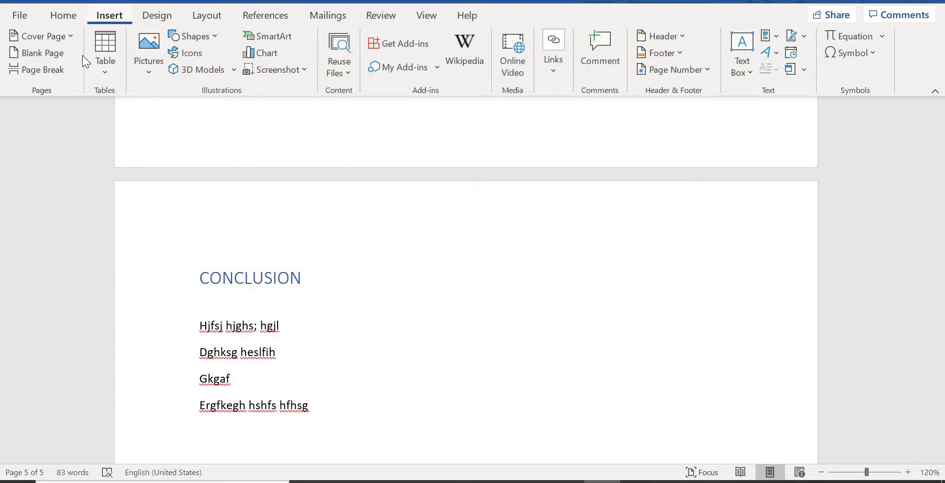
{"action": "left_click", "coordinate": [59, 69]}
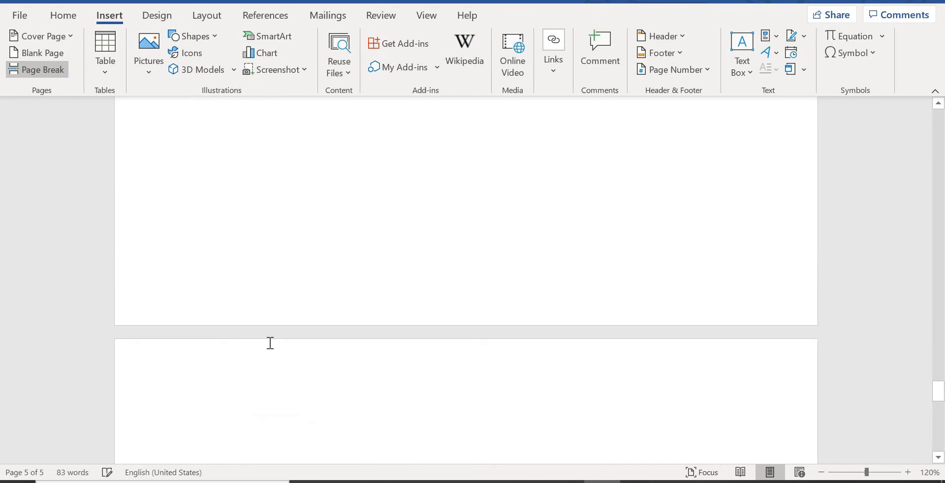
Enter the heading "REFERENCES" on the new last page in the Heading 1 style, followed by a new line.
{"action": "left_click", "coordinate": [64, 17]}
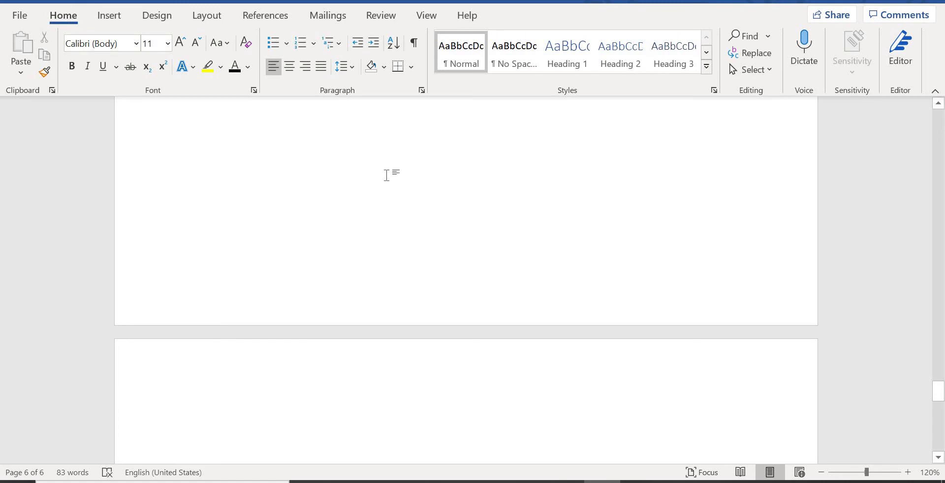
{"action": "left_click", "coordinate": [559, 48]}
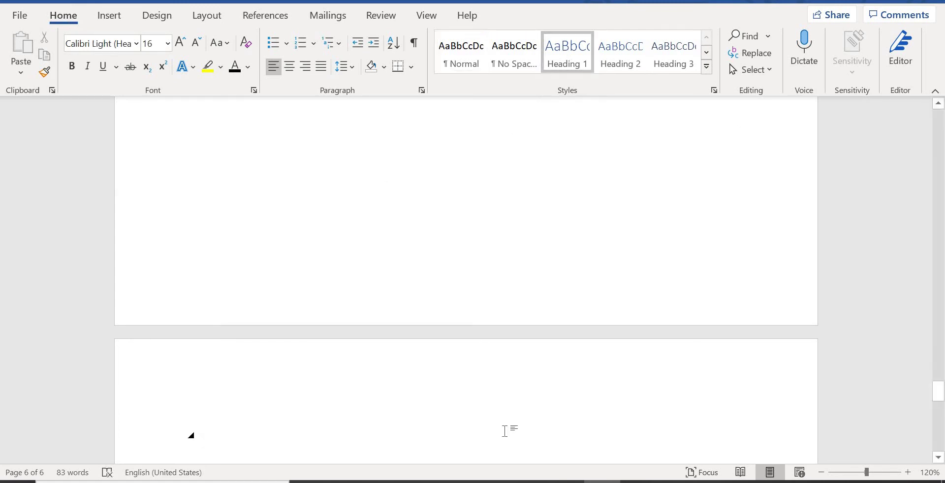
{"action": "key", "text": "Caps_Lock"}
{"action": "type", "text": "REFER"}
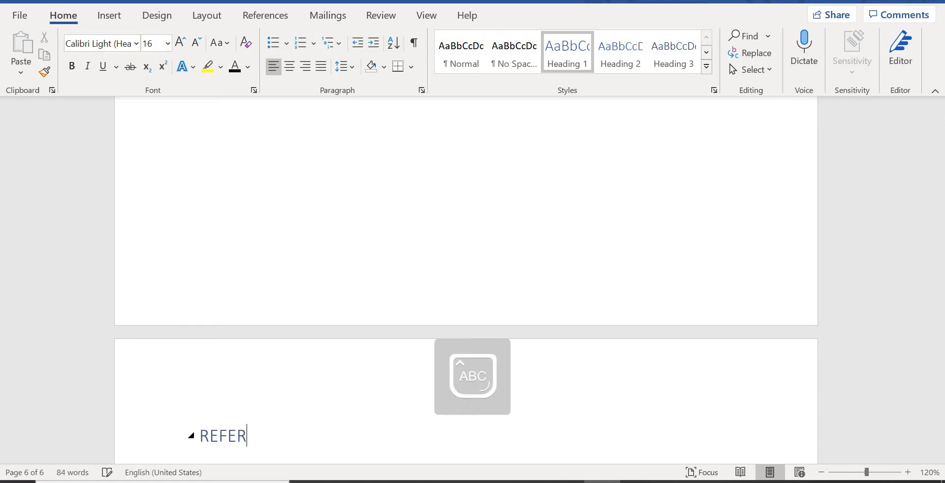
{"action": "type", "text": "ENCES"}
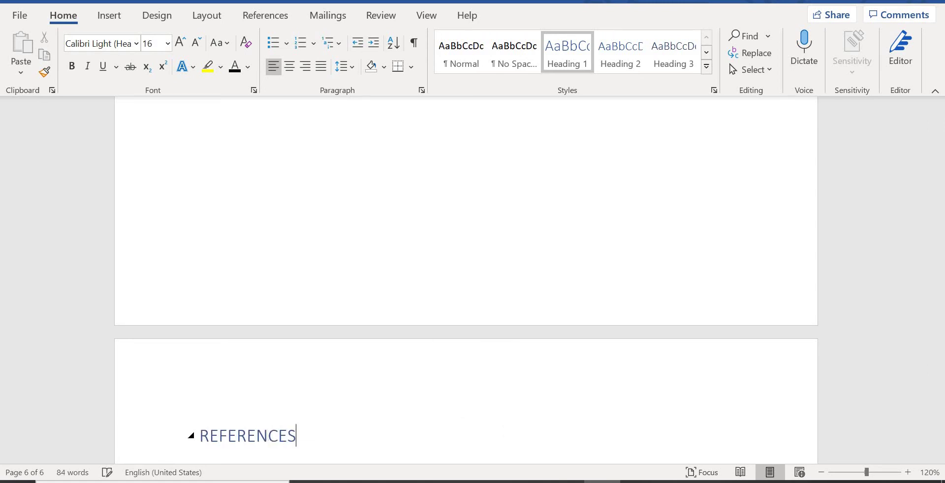
{"action": "key", "text": "Return"}
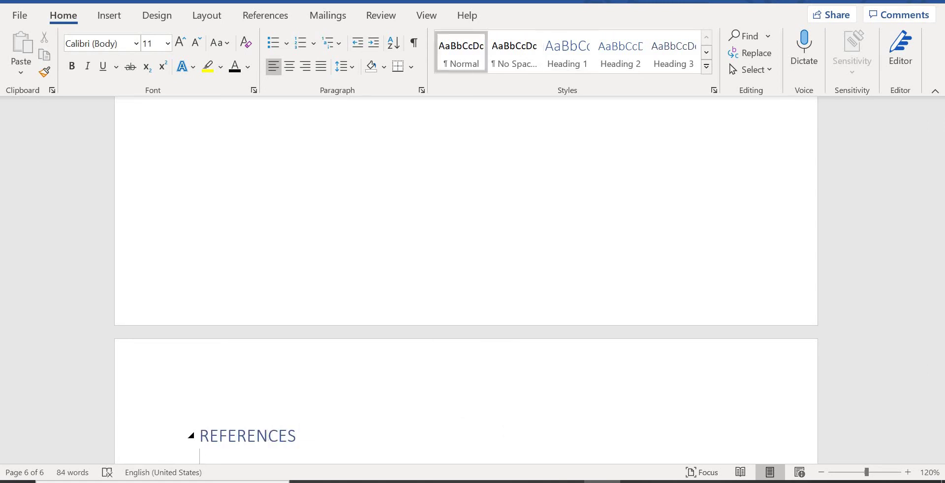
Look through the document's pages, from the title page and contents page to the introduction.
{"action": "scroll", "coordinate": [466, 281], "scroll_direction": "down", "scroll_amount": 2}
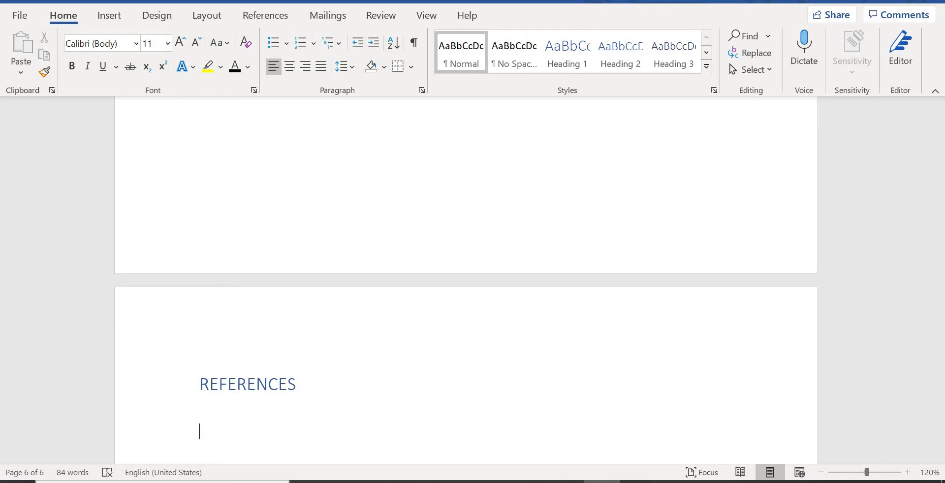
{"action": "scroll", "coordinate": [536, 234], "scroll_direction": "up", "scroll_amount": 5}
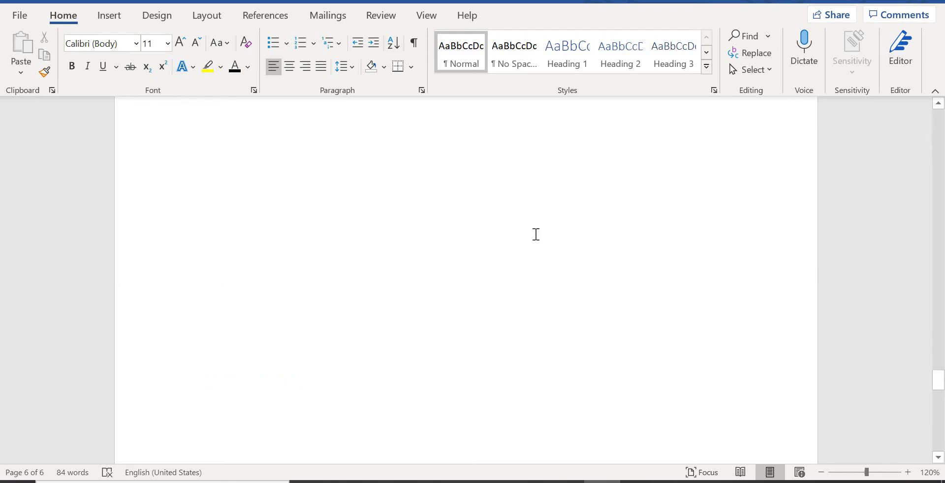
{"action": "scroll", "coordinate": [536, 234], "scroll_direction": "up", "scroll_amount": 15}
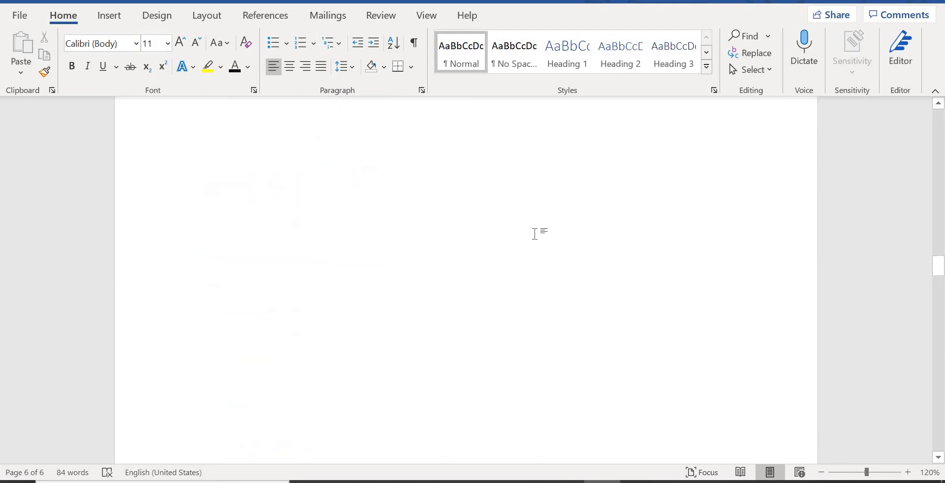
{"action": "scroll", "coordinate": [536, 234], "scroll_direction": "up", "scroll_amount": 15}
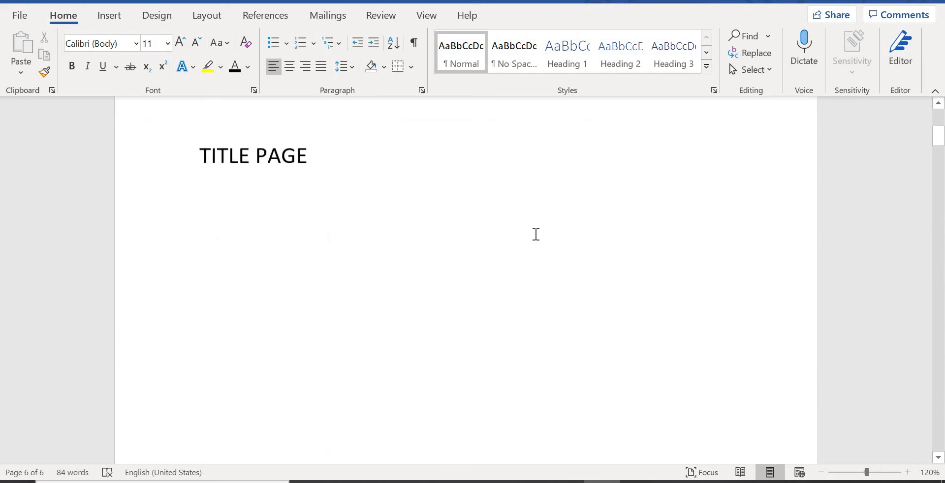
{"action": "scroll", "coordinate": [536, 234], "scroll_direction": "down", "scroll_amount": 10}
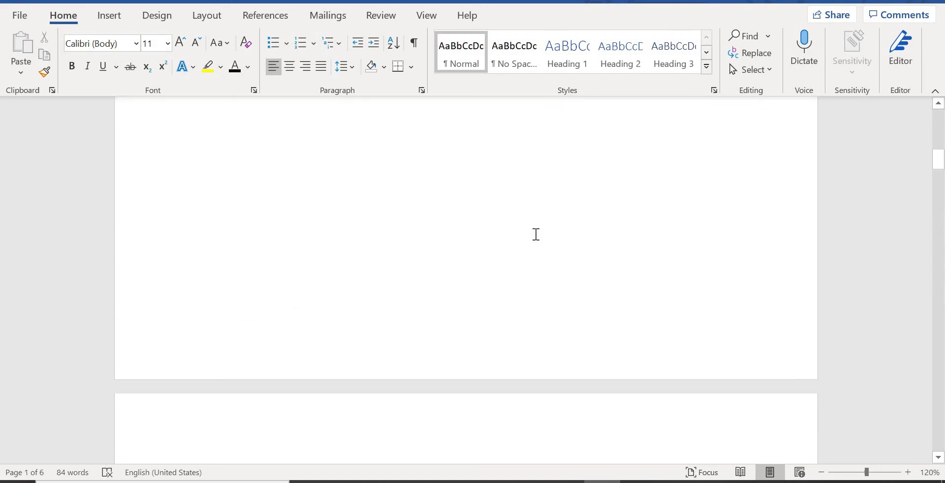
{"action": "scroll", "coordinate": [295, 205], "scroll_direction": "up", "scroll_amount": 1}
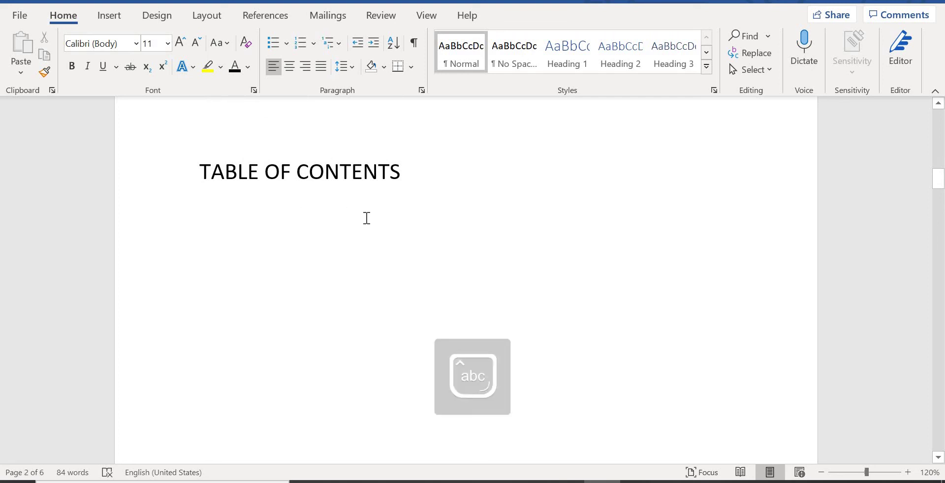
{"action": "scroll", "coordinate": [365, 218], "scroll_direction": "down", "scroll_amount": 10}
{"action": "scroll", "coordinate": [364, 218], "scroll_direction": "down", "scroll_amount": 5}
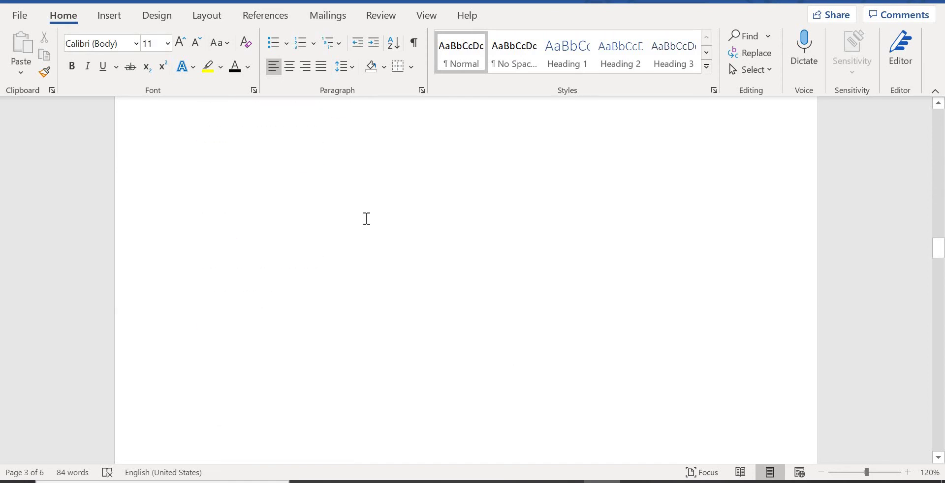
{"action": "scroll", "coordinate": [364, 218], "scroll_direction": "up", "scroll_amount": 10}
{"action": "scroll", "coordinate": [364, 218], "scroll_direction": "up", "scroll_amount": 10}
{"action": "scroll", "coordinate": [364, 218], "scroll_direction": "down", "scroll_amount": 15}
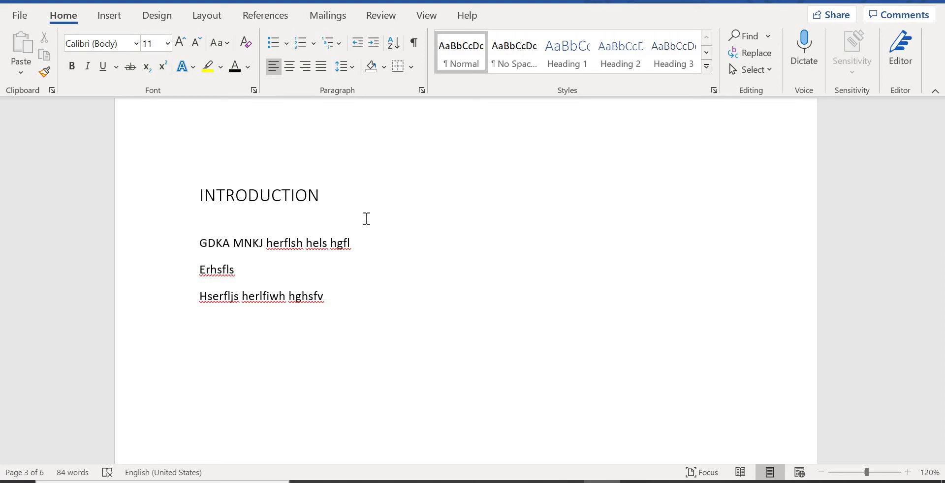
{"action": "scroll", "coordinate": [366, 218], "scroll_direction": "down", "scroll_amount": 10}
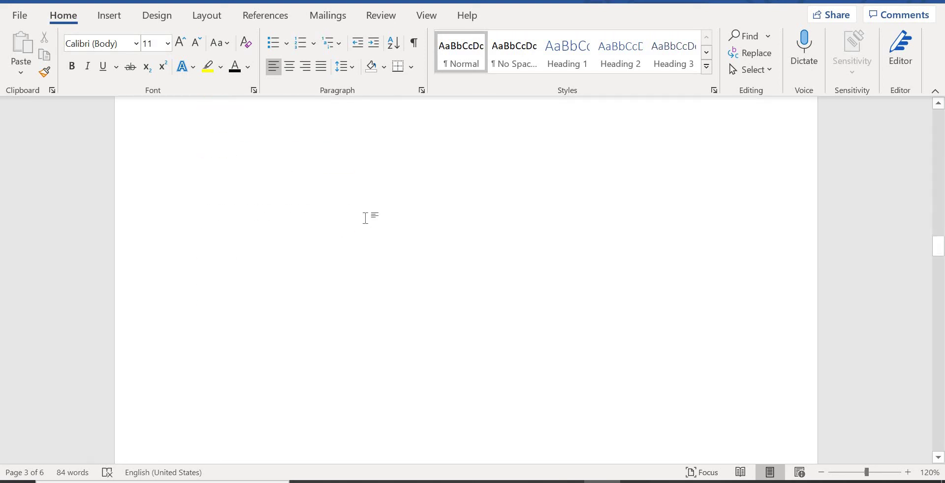
{"action": "scroll", "coordinate": [365, 218], "scroll_direction": "down", "scroll_amount": 8}
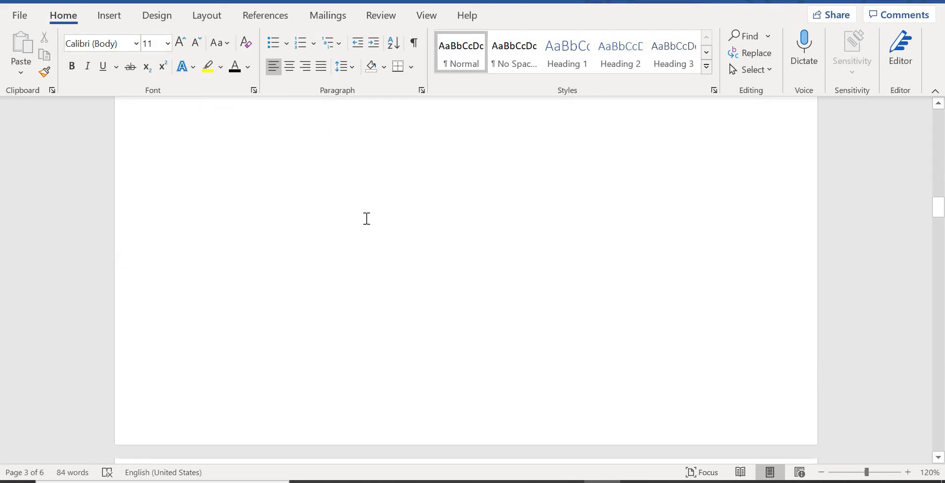
Insert centred page numbers at the bottom of the pages using the Plain Number 2 design.
{"action": "left_click", "coordinate": [401, 379]}
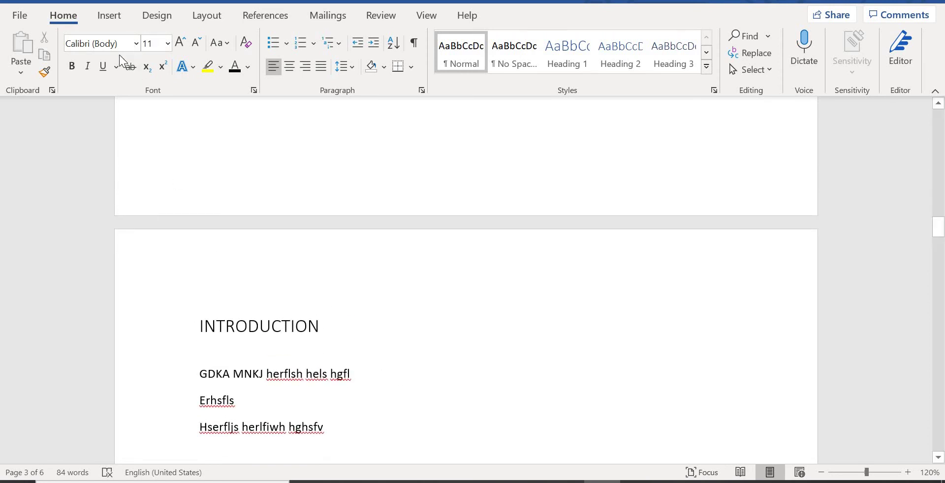
{"action": "left_click", "coordinate": [109, 18]}
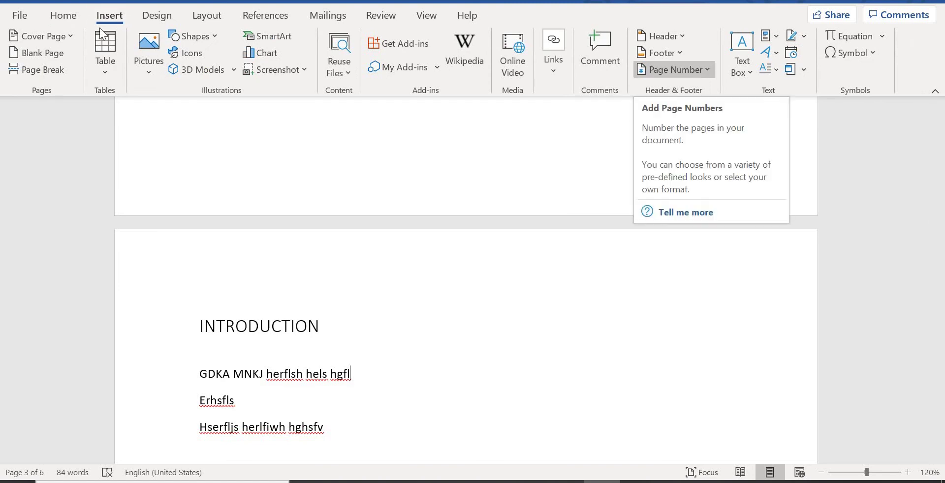
{"action": "left_click", "coordinate": [704, 69]}
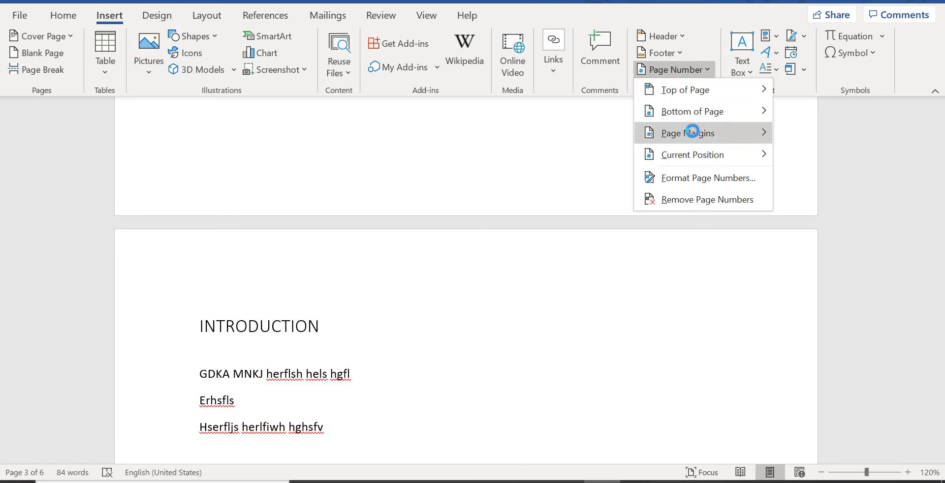
{"action": "mouse_move", "coordinate": [702, 114]}
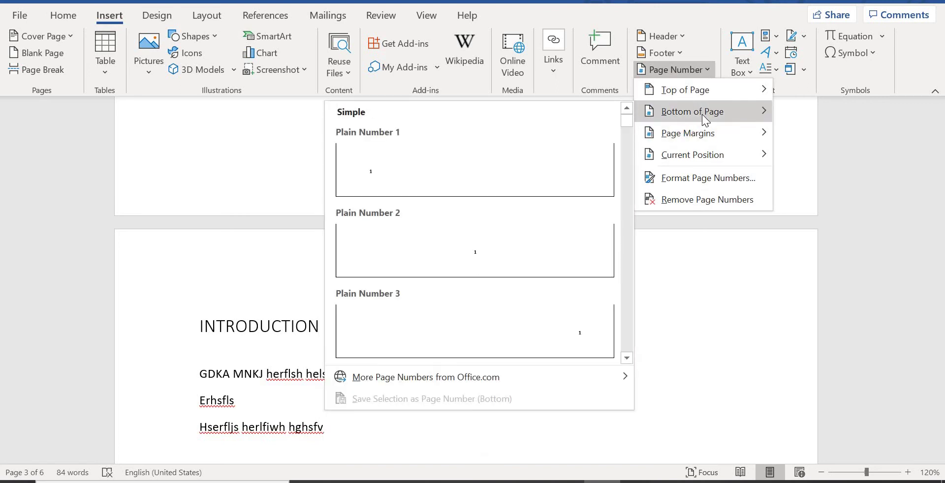
{"action": "left_click", "coordinate": [495, 259]}
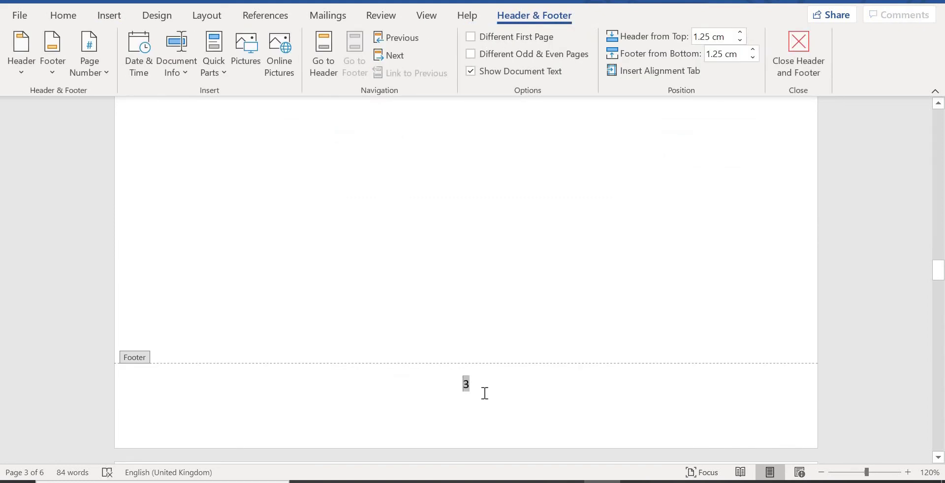
Give the title page a different first-page footer without a page number, and return to editing the body text.
{"action": "scroll", "coordinate": [485, 280], "scroll_direction": "up", "scroll_amount": 5}
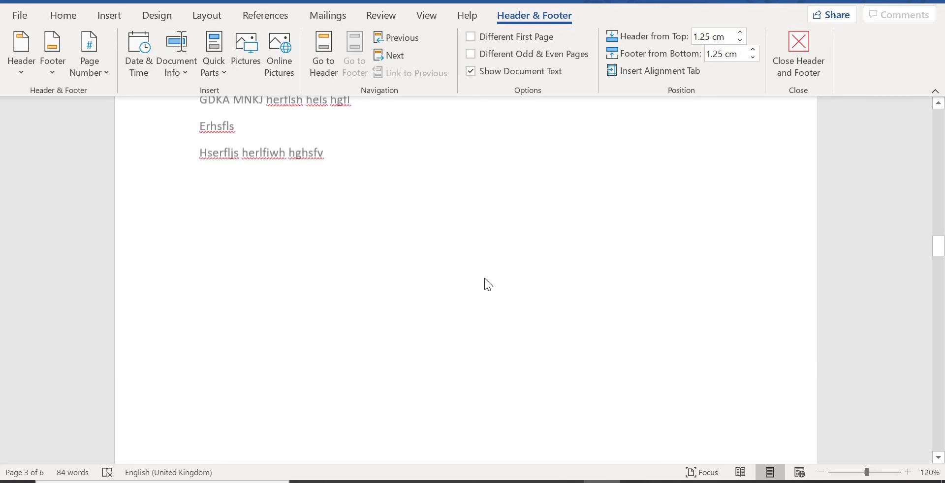
{"action": "scroll", "coordinate": [485, 278], "scroll_direction": "up", "scroll_amount": 10}
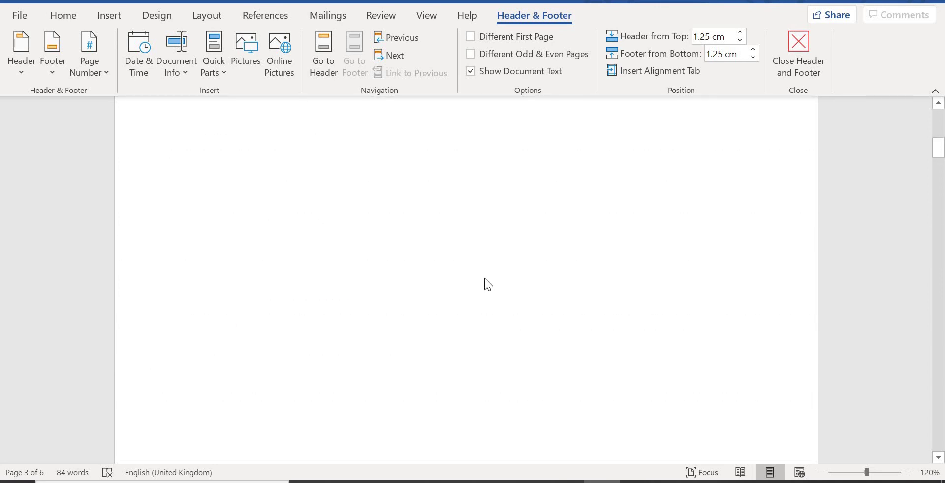
{"action": "scroll", "coordinate": [484, 279], "scroll_direction": "up", "scroll_amount": 10}
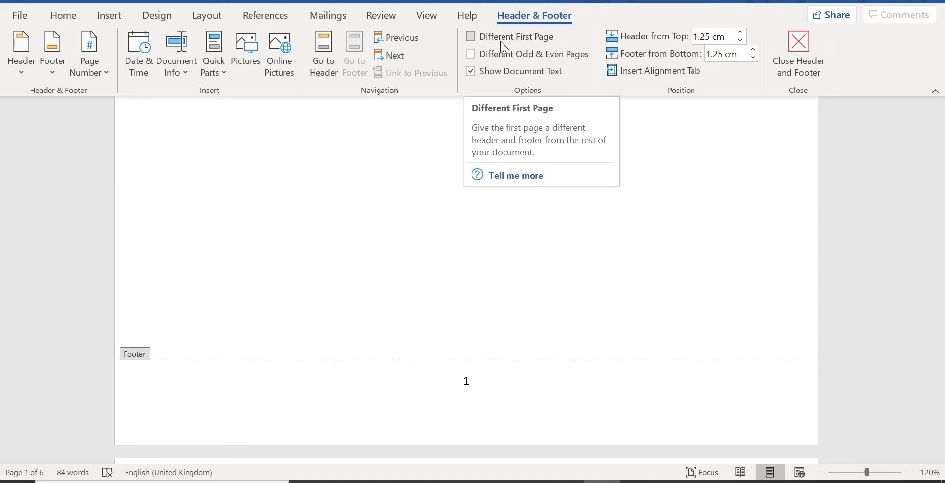
{"action": "left_click", "coordinate": [469, 36]}
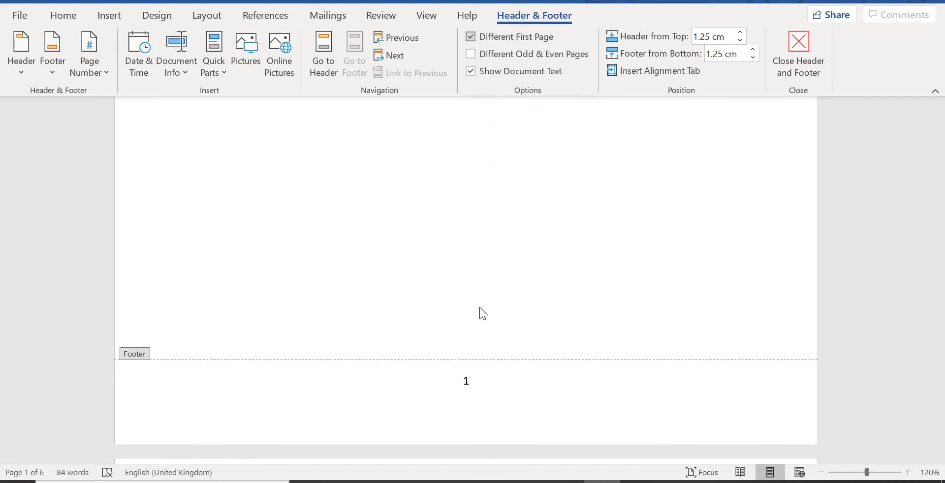
{"action": "scroll", "coordinate": [470, 276], "scroll_direction": "up", "scroll_amount": 15}
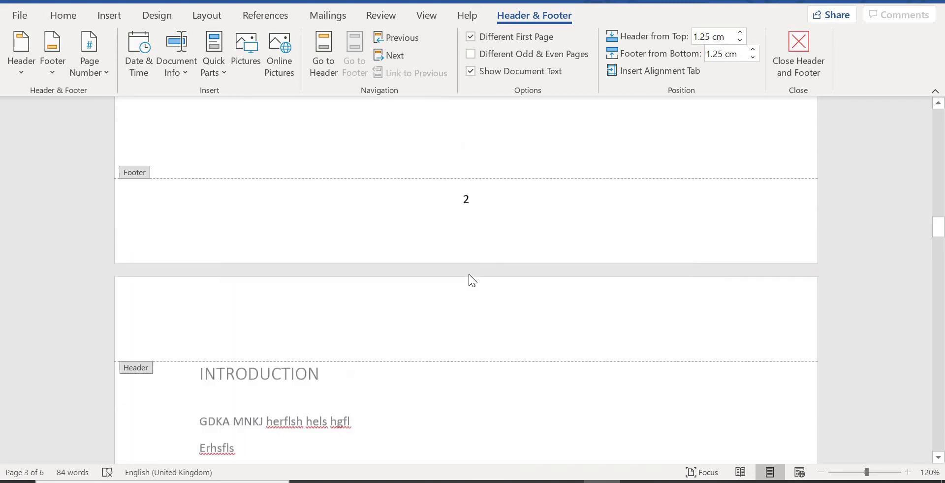
{"action": "scroll", "coordinate": [470, 274], "scroll_direction": "up", "scroll_amount": 5}
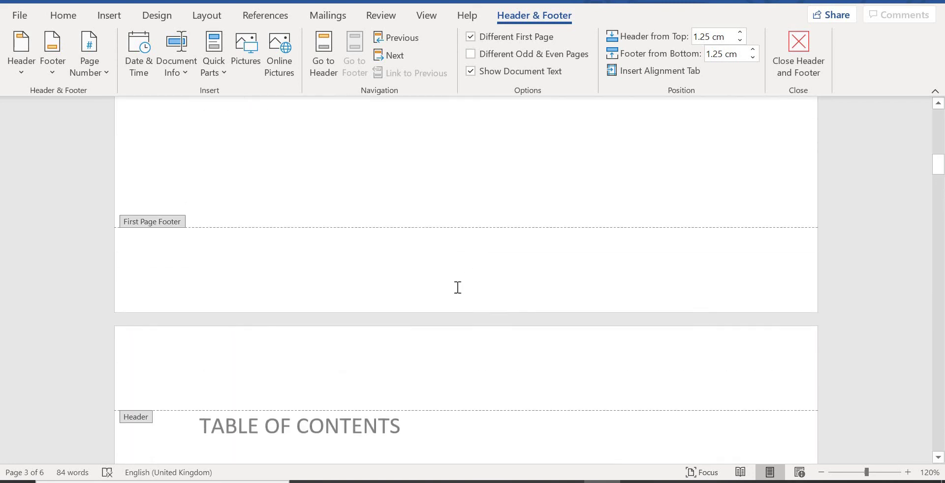
{"action": "scroll", "coordinate": [471, 347], "scroll_direction": "down", "scroll_amount": 13}
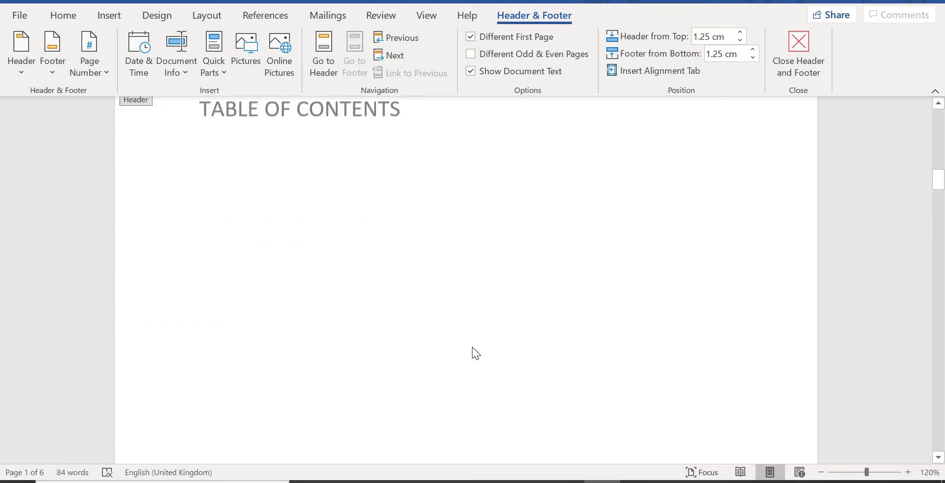
{"action": "scroll", "coordinate": [492, 202], "scroll_direction": "up", "scroll_amount": 5}
{"action": "double_click", "coordinate": [490, 199]}
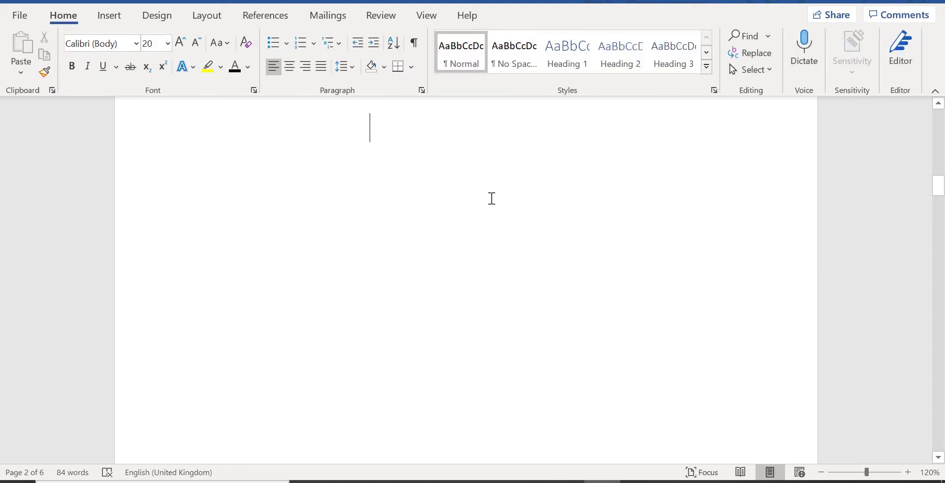
Delete the typed title "TABLE OF CONTENTS" from the second page.
{"action": "scroll", "coordinate": [491, 198], "scroll_direction": "up", "scroll_amount": 5}
{"action": "scroll", "coordinate": [491, 199], "scroll_direction": "down", "scroll_amount": 3}
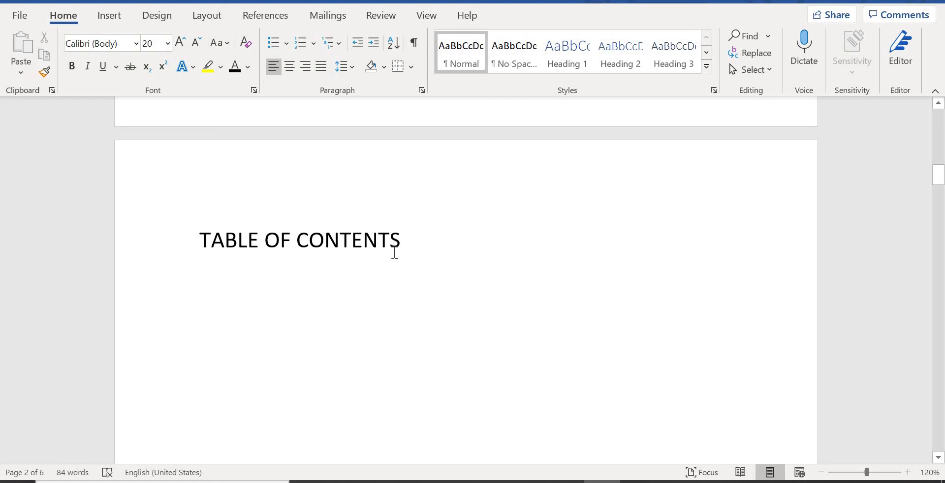
{"action": "left_click", "coordinate": [203, 241]}
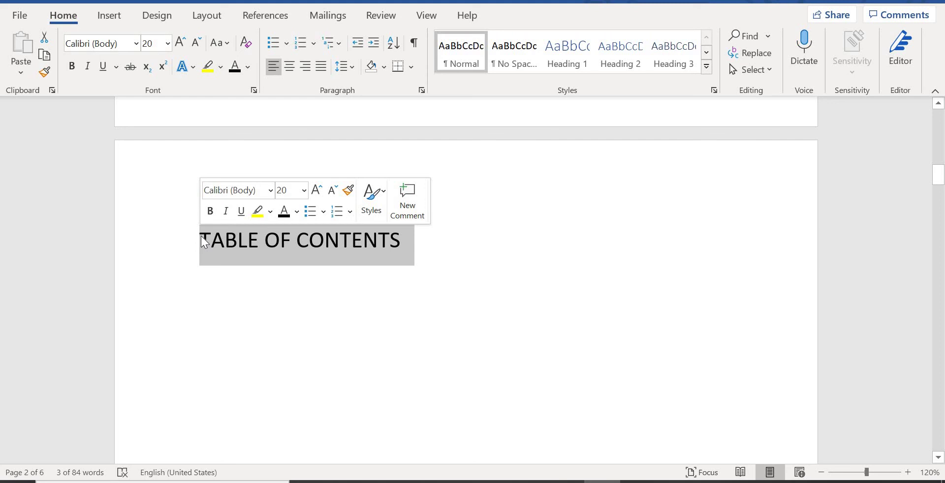
{"action": "key", "text": "Delete"}
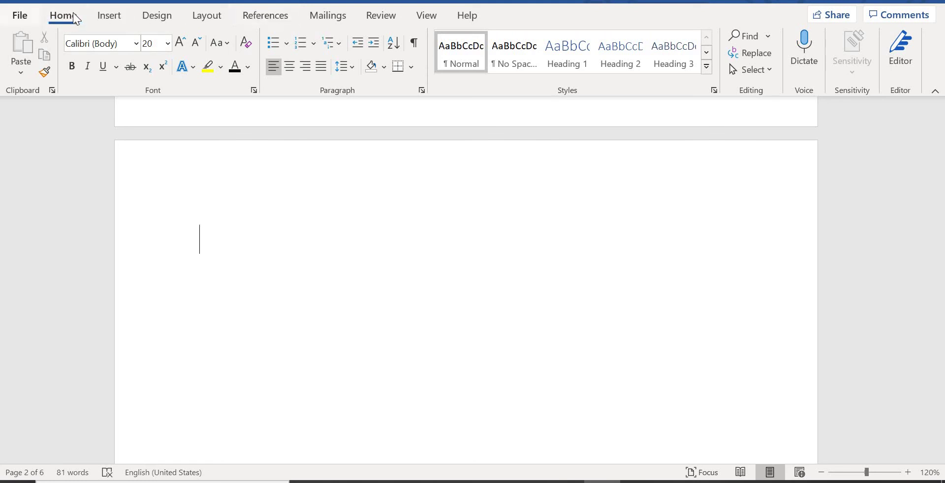
Insert an Automatic Table 2 table of contents on the empty second page and place the cursor in its "DIGITAL BANKING" entry.
{"action": "left_click", "coordinate": [263, 21]}
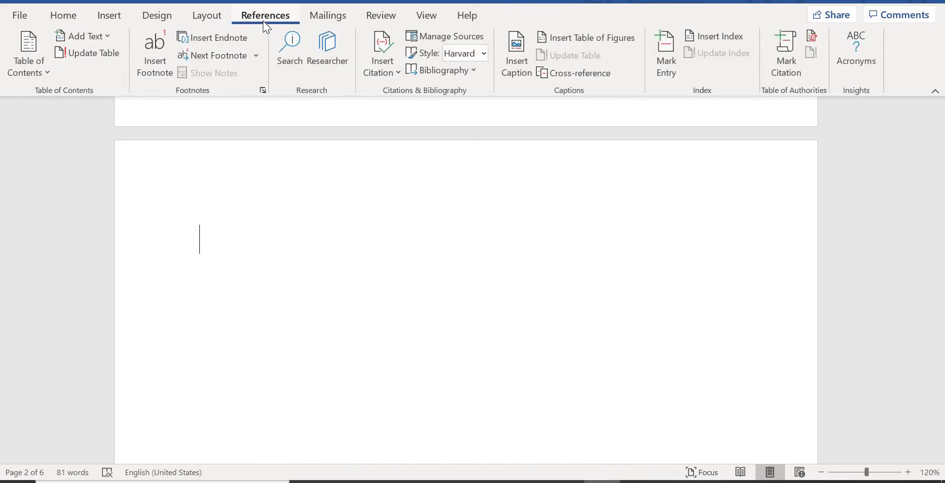
{"action": "left_click", "coordinate": [48, 74]}
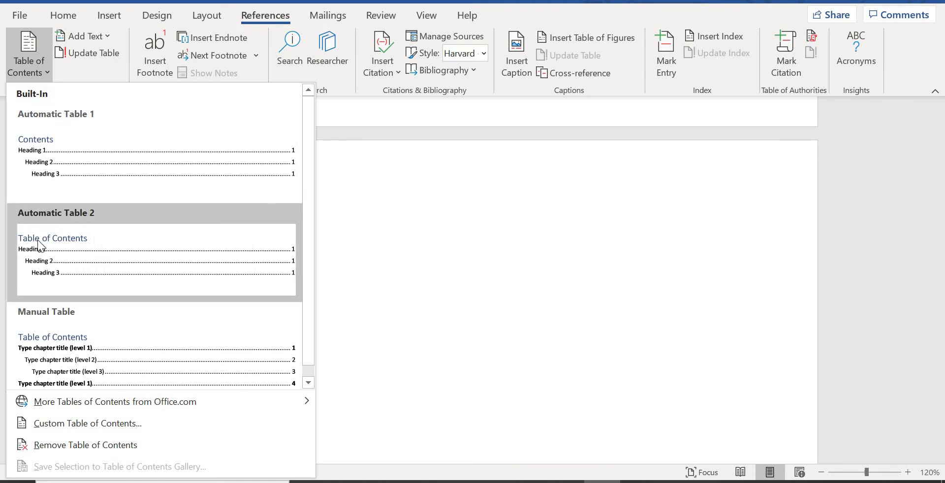
{"action": "left_click", "coordinate": [80, 243]}
{"action": "scroll", "coordinate": [292, 243], "scroll_direction": "up", "scroll_amount": 6}
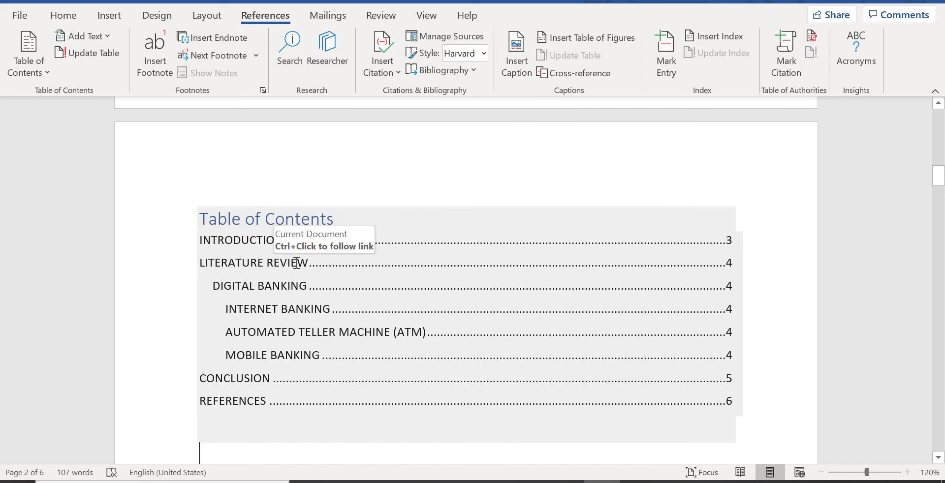
{"action": "left_click", "coordinate": [232, 285]}
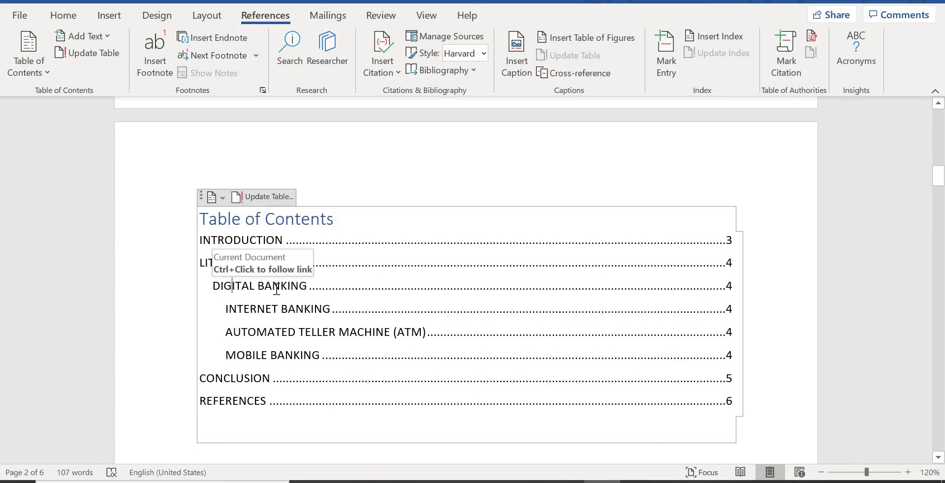
Examine the levels and page numbers of the table of contents entries and compare them with the pages' footer numbers.
{"action": "left_click", "coordinate": [227, 313]}
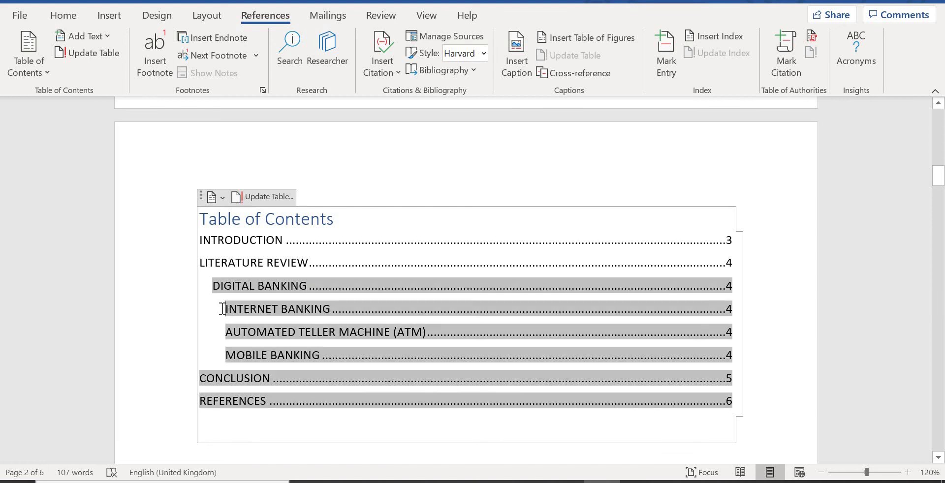
{"action": "left_click", "coordinate": [371, 230]}
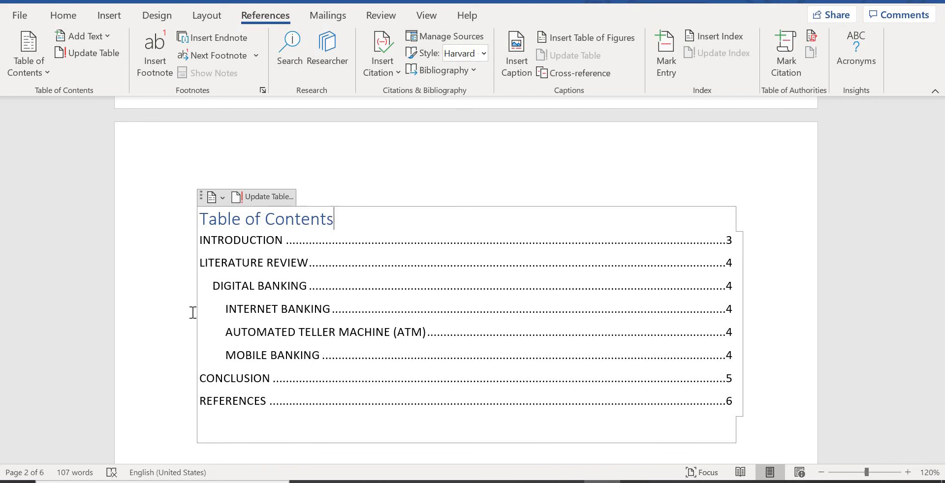
{"action": "left_click", "coordinate": [57, 17]}
{"action": "left_click", "coordinate": [624, 65]}
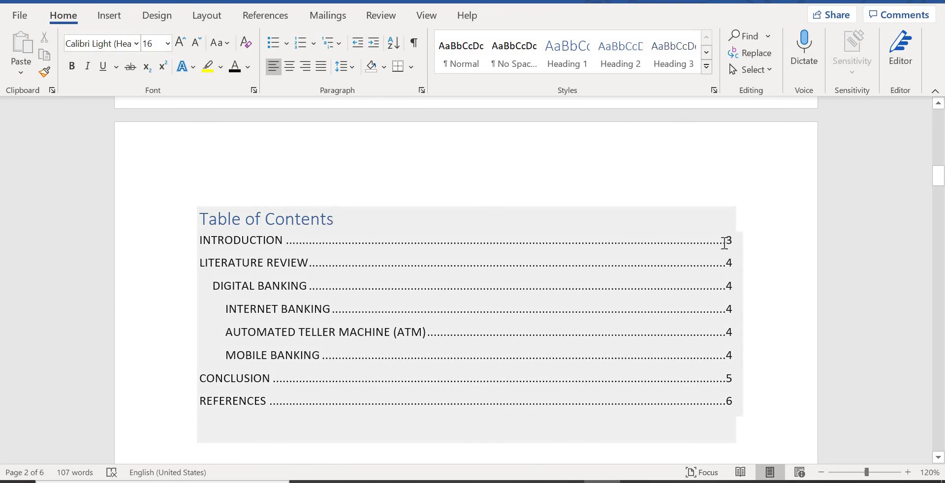
{"action": "scroll", "coordinate": [725, 242], "scroll_direction": "down", "scroll_amount": 10}
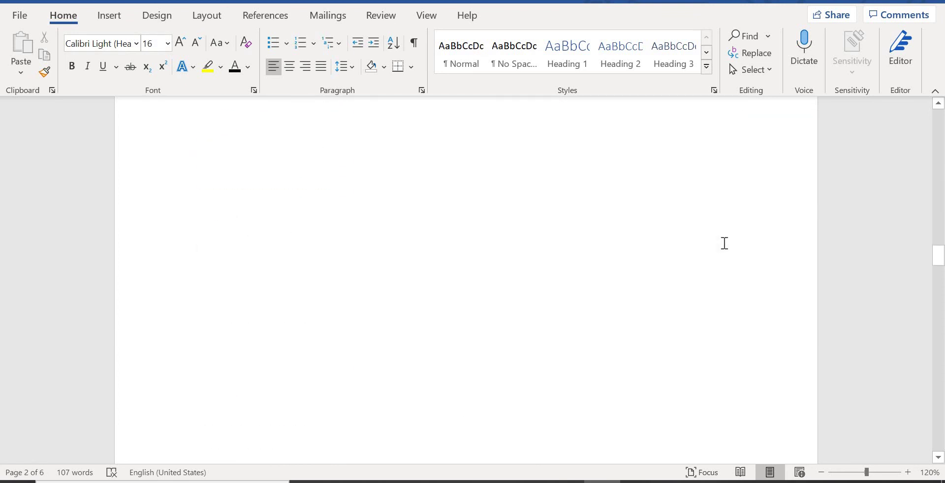
{"action": "scroll", "coordinate": [496, 356], "scroll_direction": "down", "scroll_amount": 5}
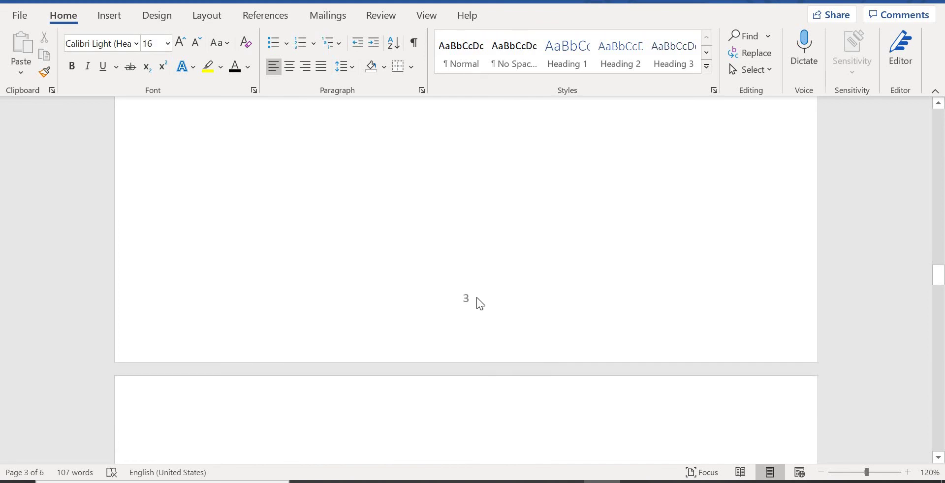
{"action": "scroll", "coordinate": [478, 297], "scroll_direction": "up", "scroll_amount": 12}
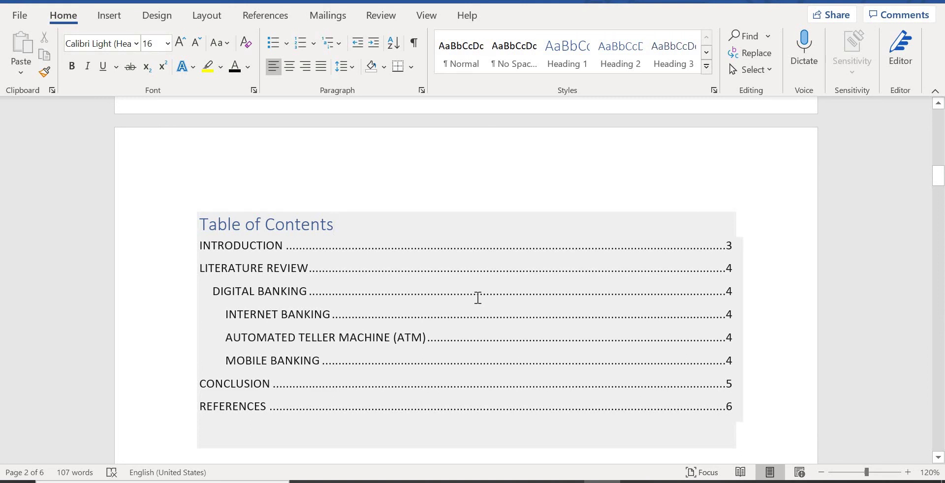
Add the filler lines "gchdsca", "dshgvckh", "gdschk", "dbhzcvkh", "bcj" and "bvj" below the text under AUTOMATED TELLER MACHINE (ATM).
{"action": "scroll", "coordinate": [451, 407], "scroll_direction": "down", "scroll_amount": 8}
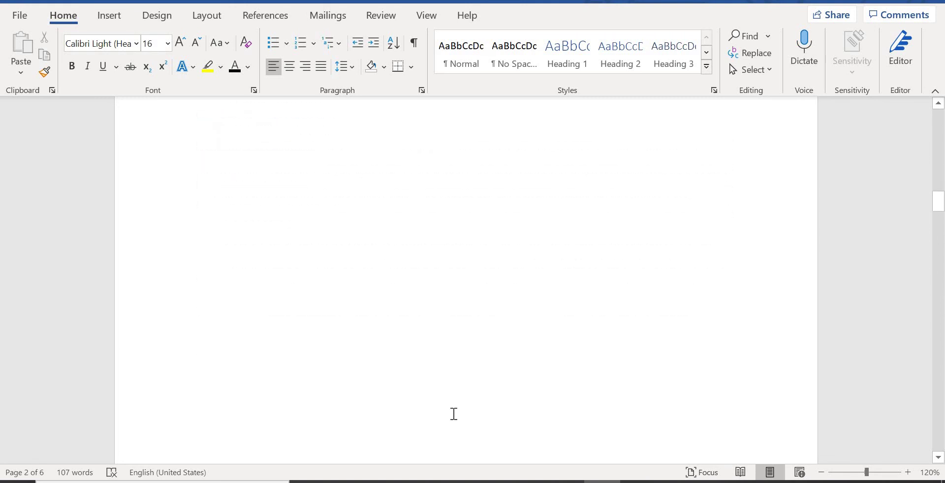
{"action": "scroll", "coordinate": [454, 414], "scroll_direction": "down", "scroll_amount": 15}
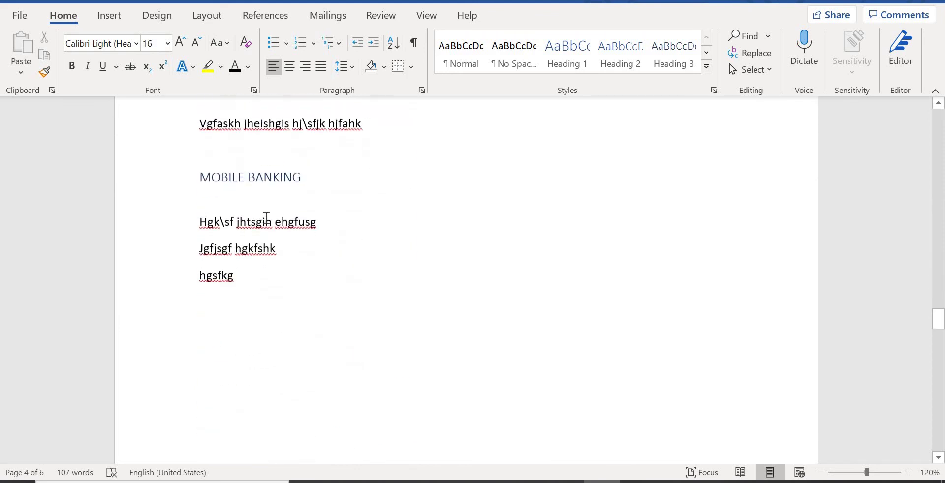
{"action": "scroll", "coordinate": [355, 259], "scroll_direction": "up", "scroll_amount": 4}
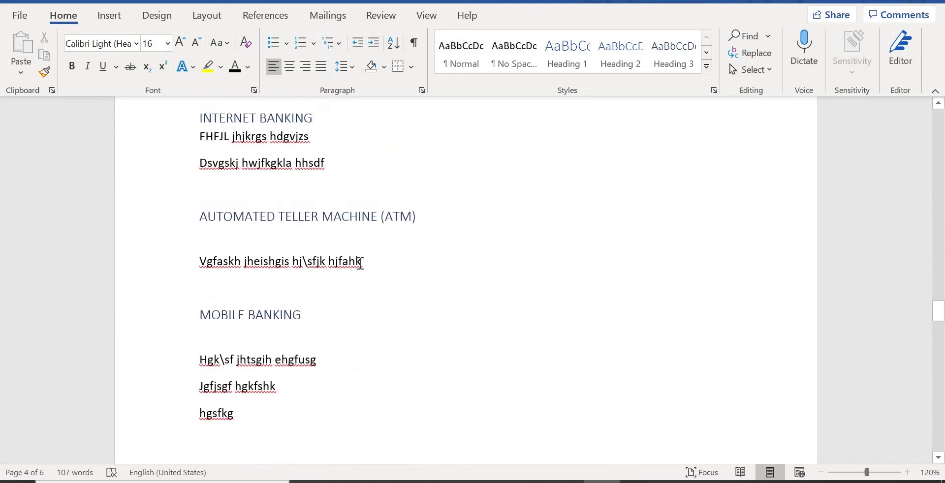
{"action": "left_click", "coordinate": [361, 262]}
{"action": "key", "text": "Return"}
{"action": "type", "text": "gchdsca"}
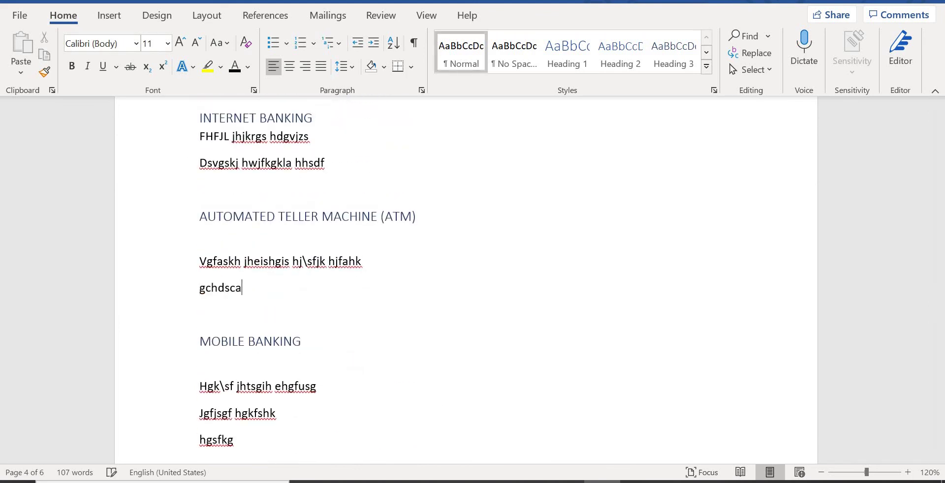
{"action": "key", "text": "Return"}
{"action": "type", "text": "dshgvckh"}
{"action": "key", "text": "Return"}
{"action": "type", "text": "gdschk"}
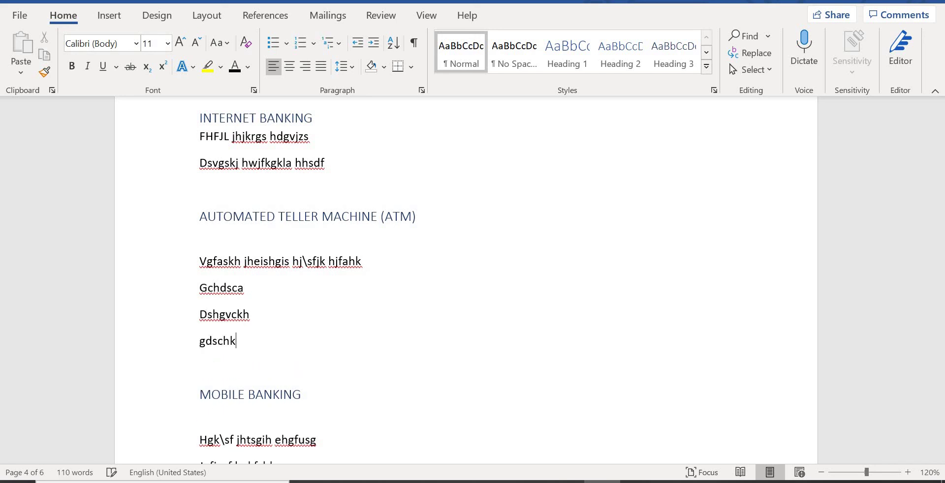
{"action": "key", "text": "Return"}
{"action": "type", "text": "dbhzcvkh"}
{"action": "key", "text": "Return"}
{"action": "type", "text": "bcj"}
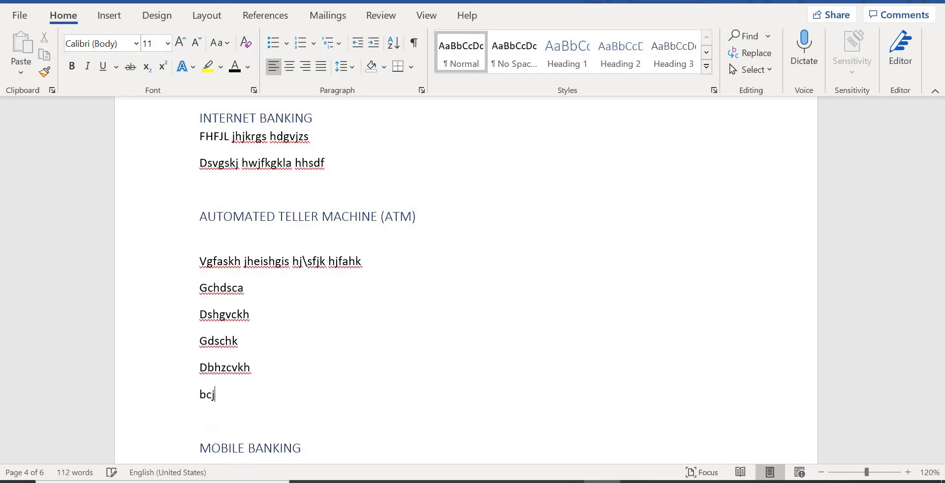
{"action": "key", "text": "Return"}
{"action": "type", "text": "bvj"}
{"action": "scroll", "coordinate": [466, 280], "scroll_direction": "down", "scroll_amount": 3}
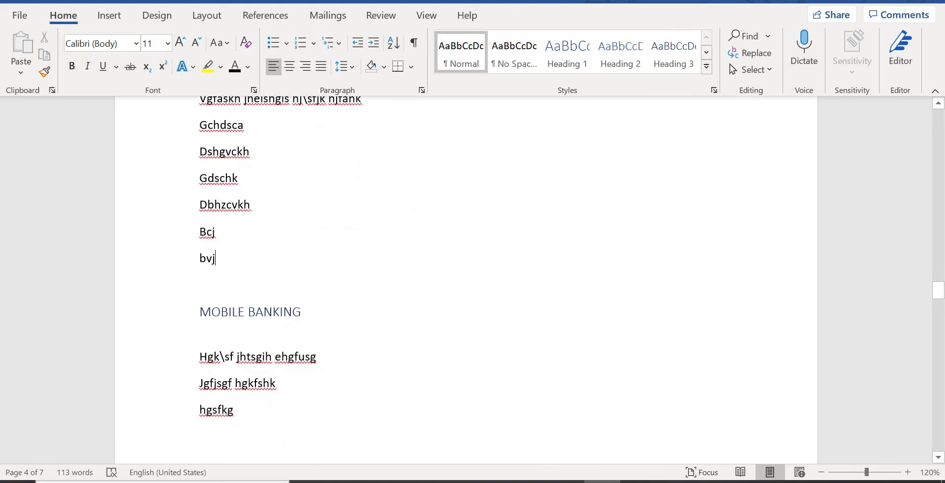
Push the MOBILE BANKING heading onto the next page with the lines "fhbjsb fhjs", "bvfhks", "fbfsjbj", "gjes", "evfhs" and "hehfj" above it.
{"action": "key", "text": "Return"}
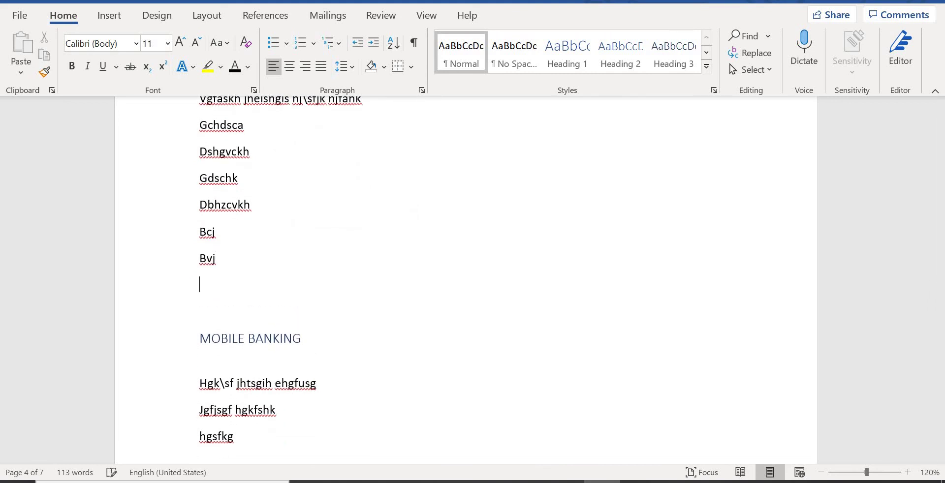
{"action": "type", "text": "fhbjsb fhjs"}
{"action": "key", "text": "Return"}
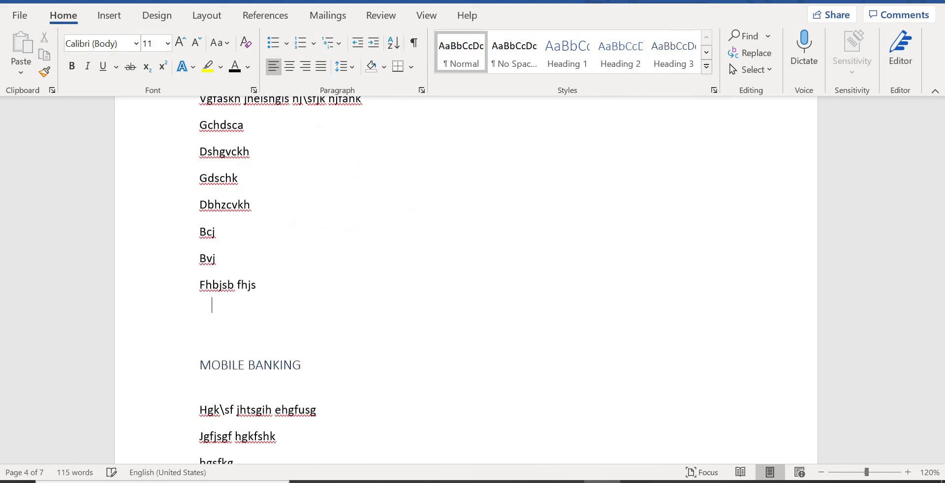
{"action": "type", "text": "bvfhks"}
{"action": "key", "text": "Return"}
{"action": "type", "text": "fbfsjbj"}
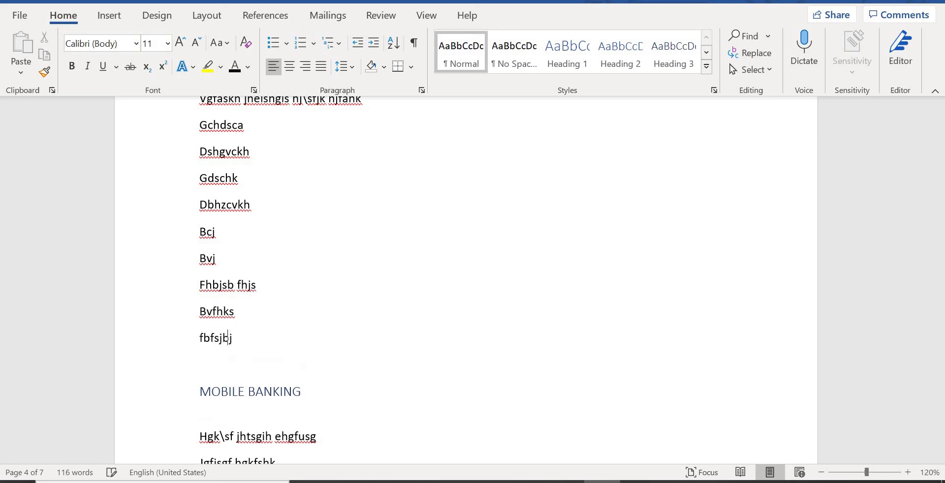
{"action": "key", "text": "Return"}
{"action": "type", "text": "gjes"}
{"action": "key", "text": "Return"}
{"action": "type", "text": "evfhs"}
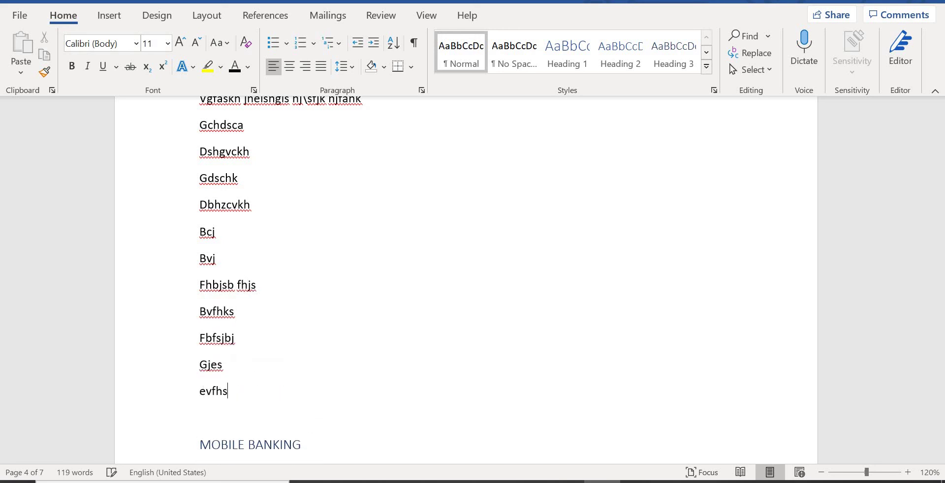
{"action": "scroll", "coordinate": [466, 281], "scroll_direction": "down", "scroll_amount": 3}
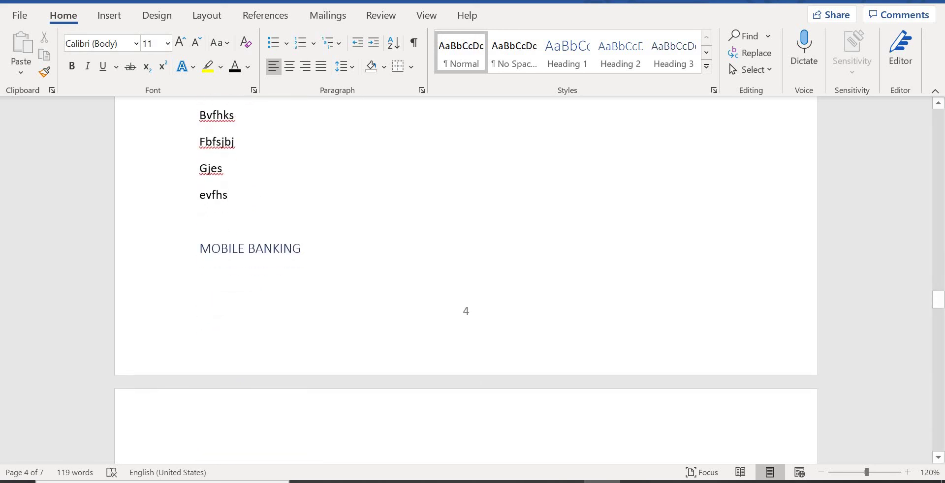
{"action": "key", "text": "Return"}
{"action": "type", "text": "hehfj"}
Compare the footer page number below the MOBILE BANKING section with that heading's entry in the table of contents.
{"action": "scroll", "coordinate": [466, 280], "scroll_direction": "down", "scroll_amount": 3}
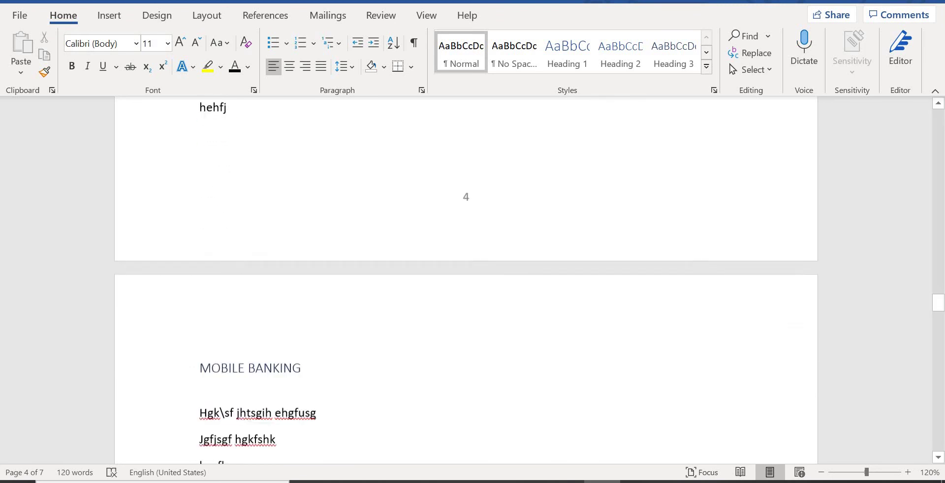
{"action": "scroll", "coordinate": [247, 313], "scroll_direction": "down", "scroll_amount": 3}
{"action": "scroll", "coordinate": [254, 260], "scroll_direction": "down", "scroll_amount": 3}
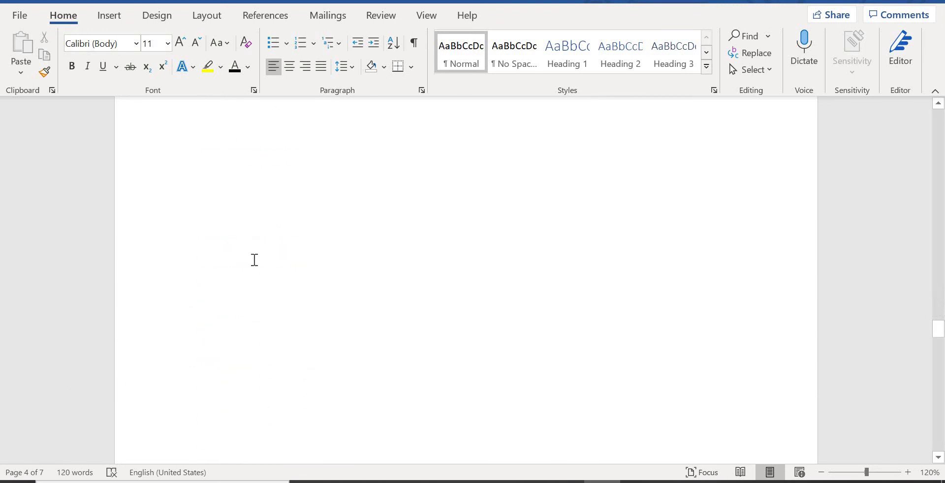
{"action": "scroll", "coordinate": [458, 228], "scroll_direction": "down", "scroll_amount": 5}
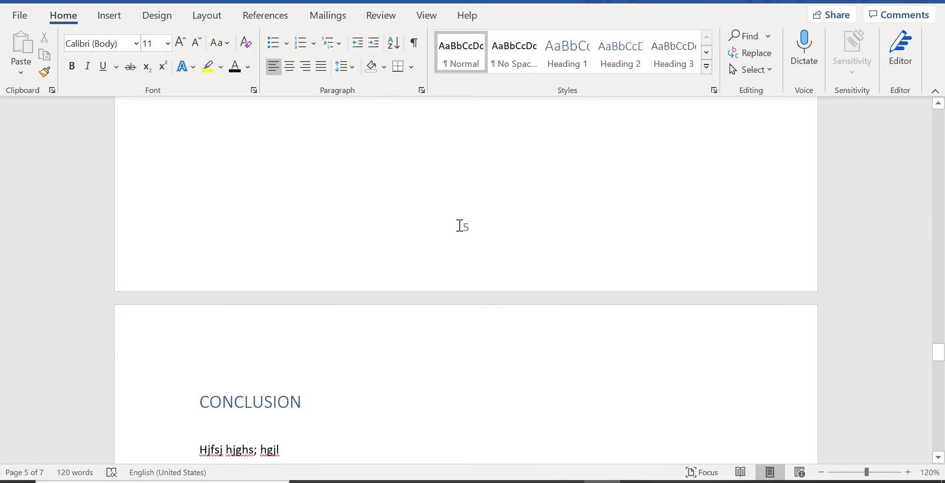
{"action": "scroll", "coordinate": [460, 225], "scroll_direction": "up", "scroll_amount": 15}
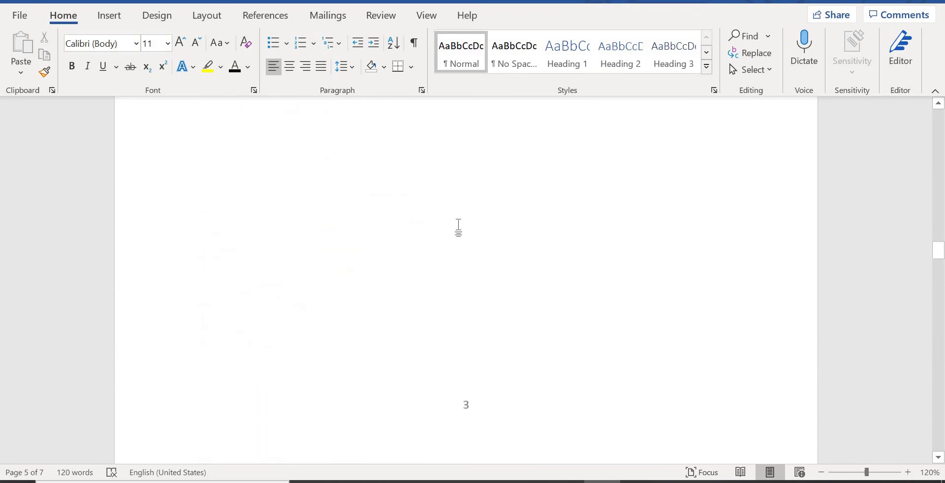
{"action": "scroll", "coordinate": [459, 228], "scroll_direction": "up", "scroll_amount": 10}
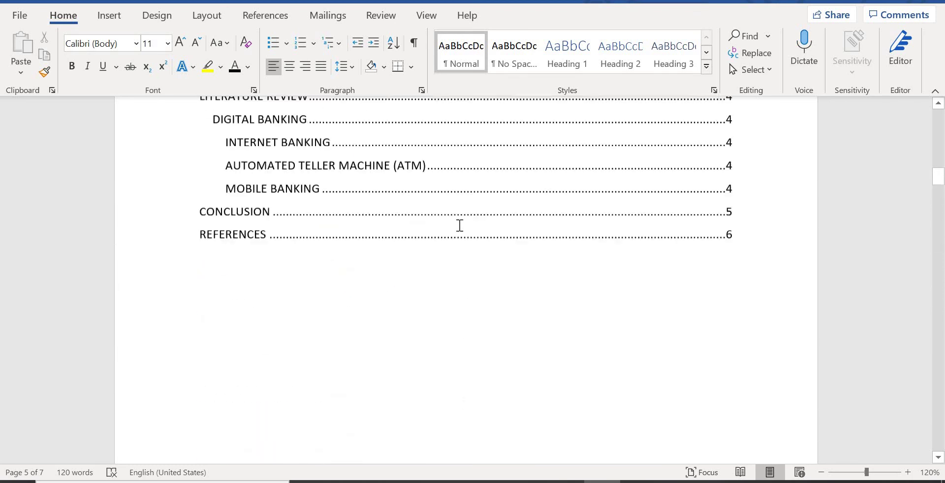
{"action": "scroll", "coordinate": [459, 225], "scroll_direction": "up", "scroll_amount": 2}
{"action": "left_click", "coordinate": [331, 284]}
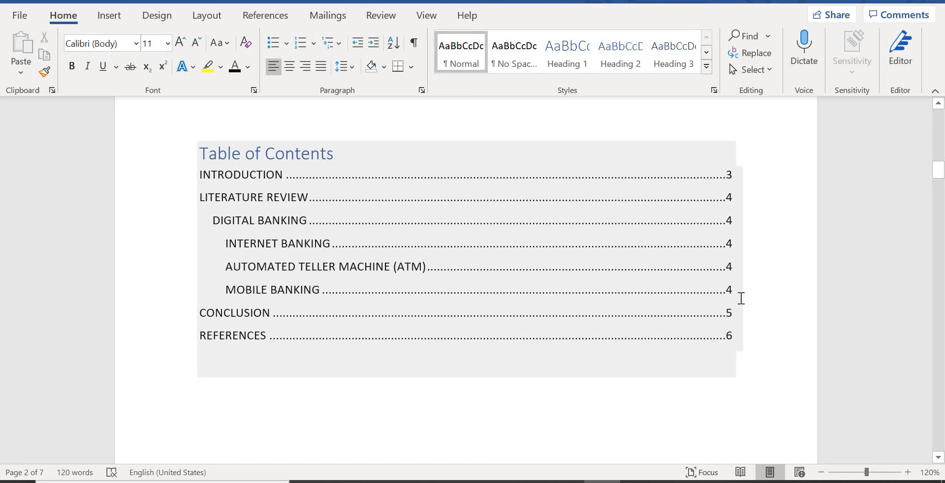
{"action": "key", "text": "shift+Down"}
{"action": "key", "text": "shift+Down"}
{"action": "key", "text": "shift+Down"}
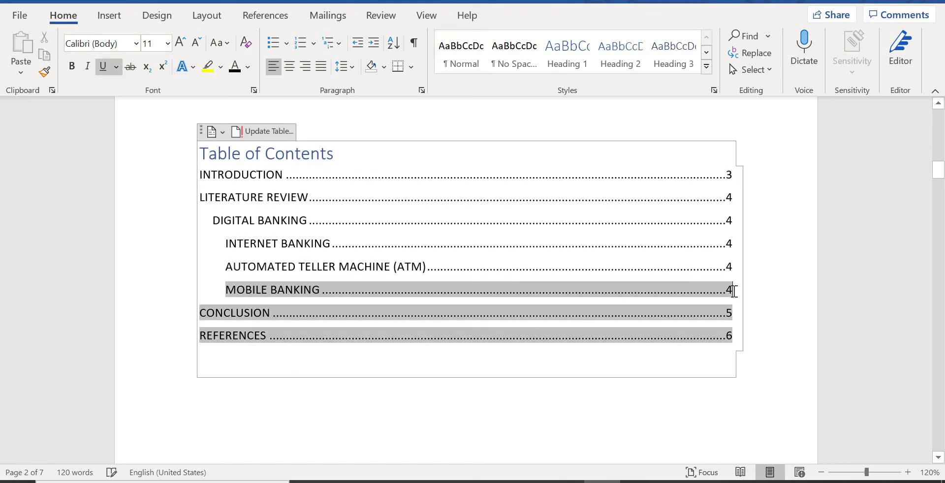
{"action": "left_click", "coordinate": [525, 153]}
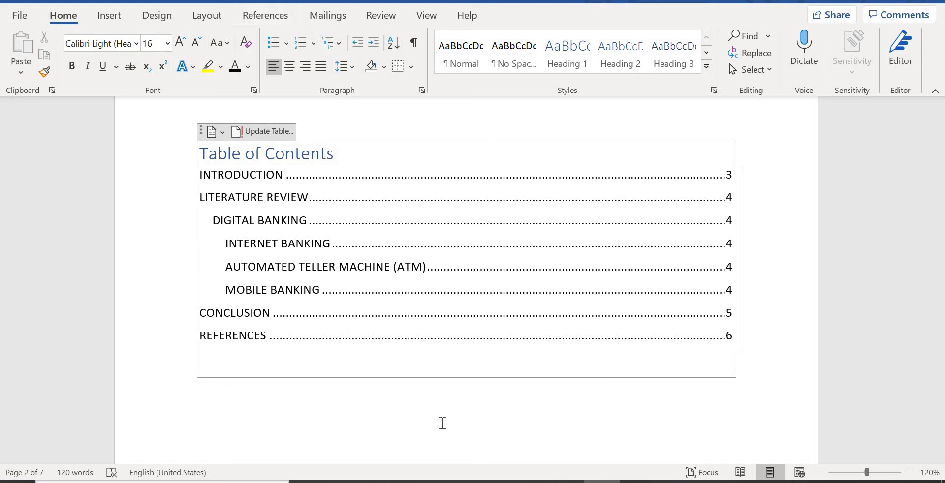
{"action": "scroll", "coordinate": [443, 423], "scroll_direction": "down", "scroll_amount": 10}
{"action": "scroll", "coordinate": [442, 423], "scroll_direction": "down", "scroll_amount": 20}
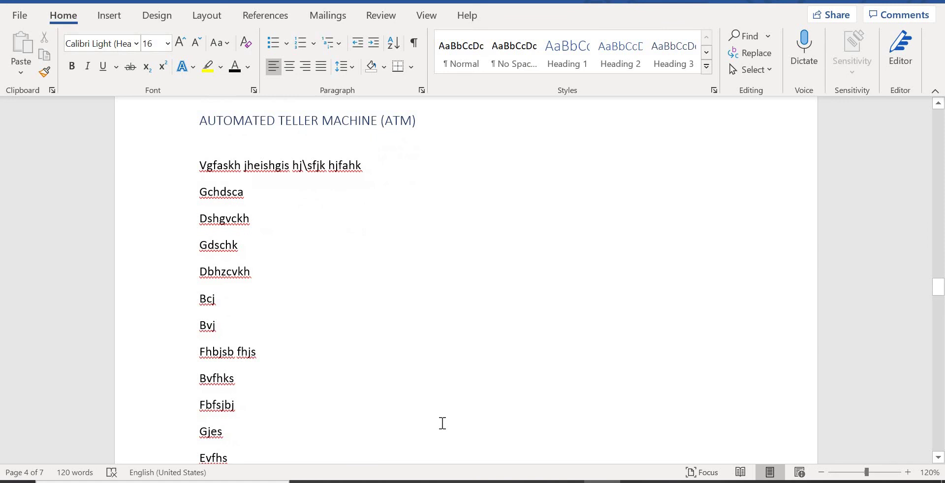
{"action": "scroll", "coordinate": [442, 423], "scroll_direction": "up", "scroll_amount": 15}
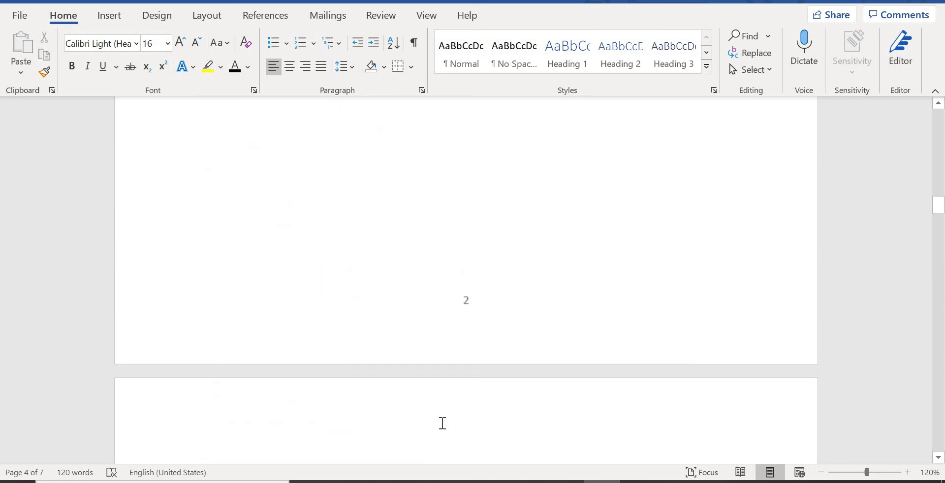
{"action": "scroll", "coordinate": [443, 423], "scroll_direction": "up", "scroll_amount": 10}
Update the entire table of contents and review the page numbers of its entries.
{"action": "left_click", "coordinate": [361, 270]}
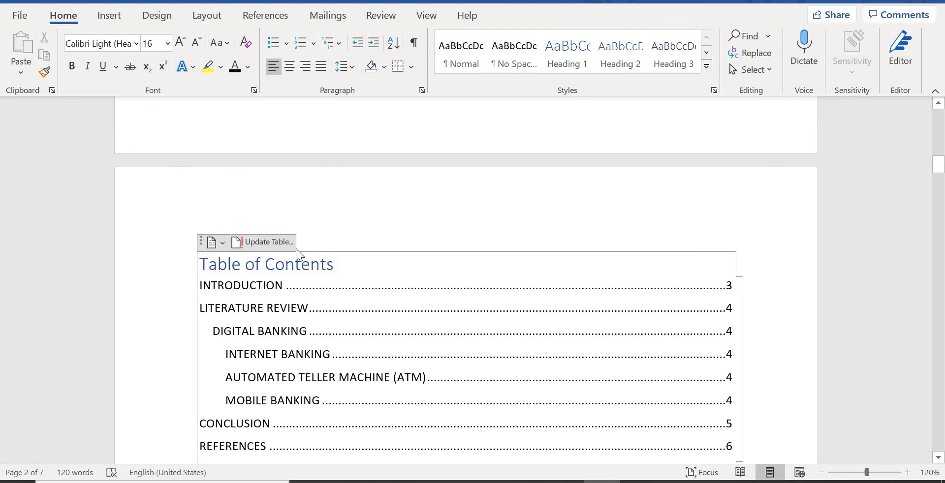
{"action": "left_click", "coordinate": [270, 242]}
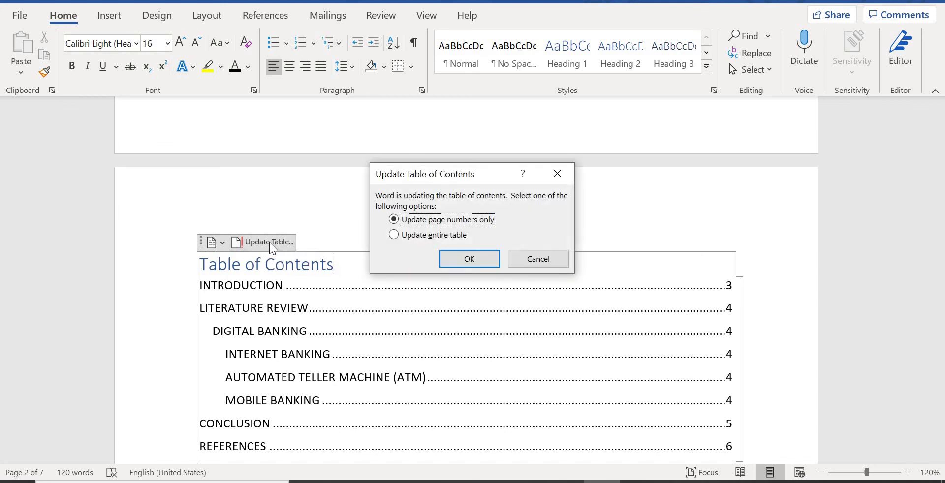
{"action": "left_click", "coordinate": [394, 236]}
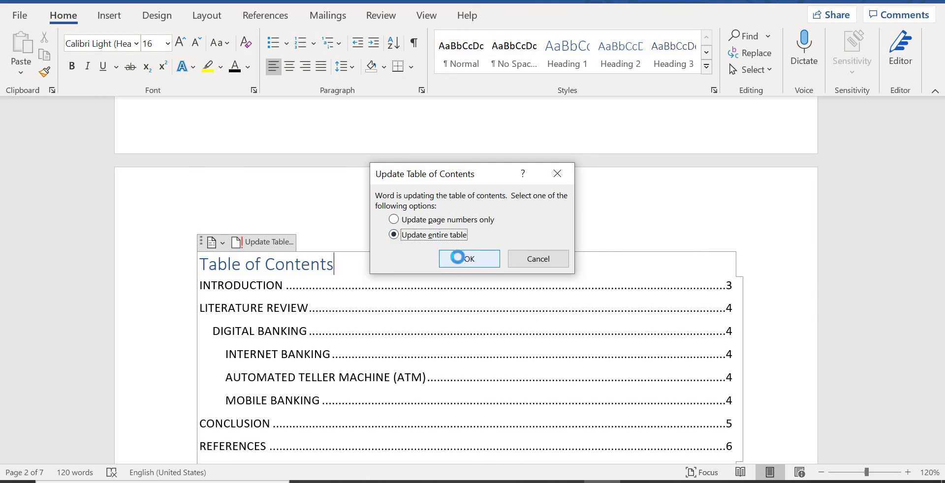
{"action": "left_click", "coordinate": [461, 260]}
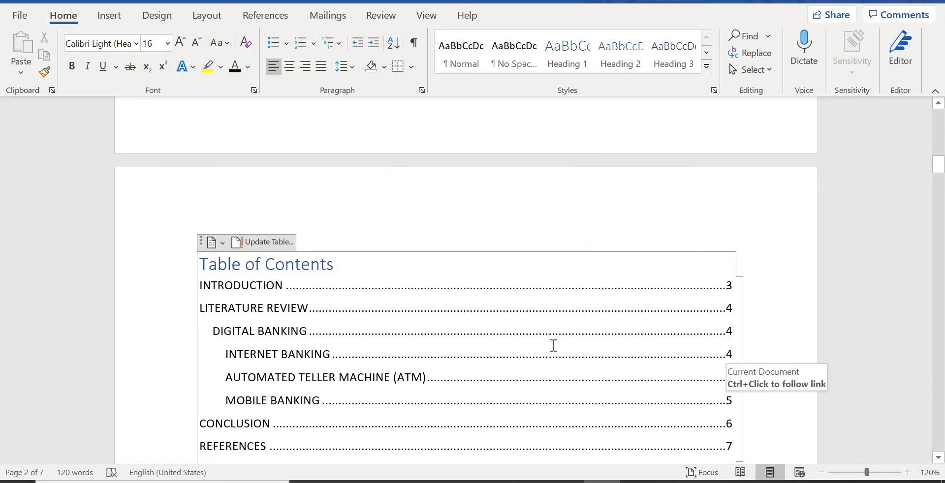
{"action": "scroll", "coordinate": [718, 345], "scroll_direction": "down", "scroll_amount": 2}
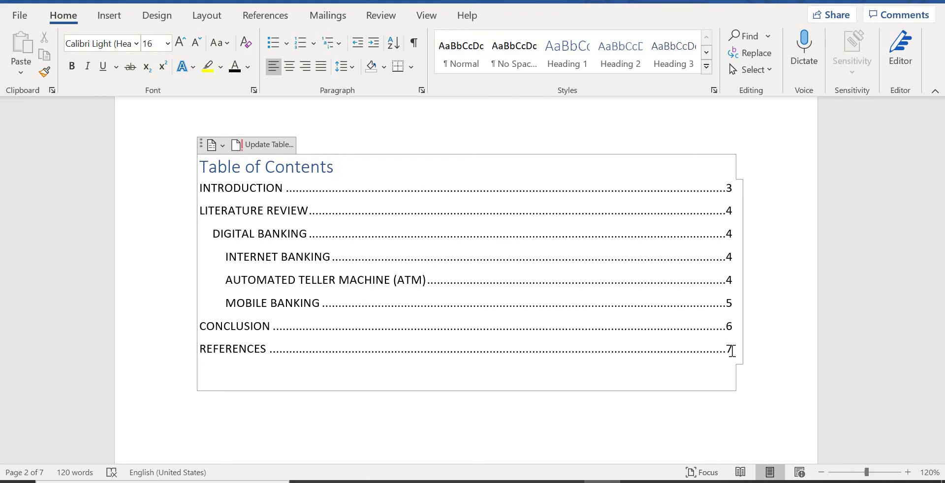
{"action": "scroll", "coordinate": [732, 351], "scroll_direction": "down", "scroll_amount": 10}
{"action": "scroll", "coordinate": [731, 351], "scroll_direction": "up", "scroll_amount": 10}
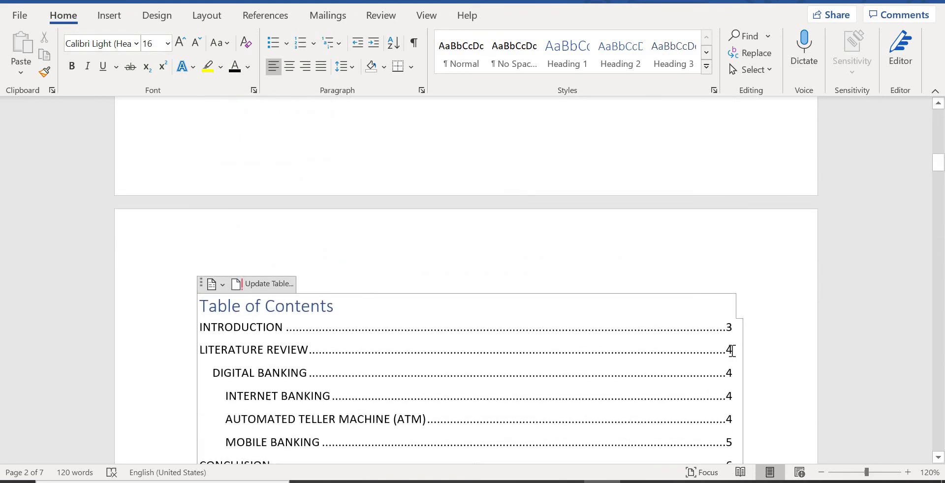
{"action": "scroll", "coordinate": [731, 351], "scroll_direction": "down", "scroll_amount": 4}
{"action": "scroll", "coordinate": [317, 283], "scroll_direction": "up", "scroll_amount": 2}
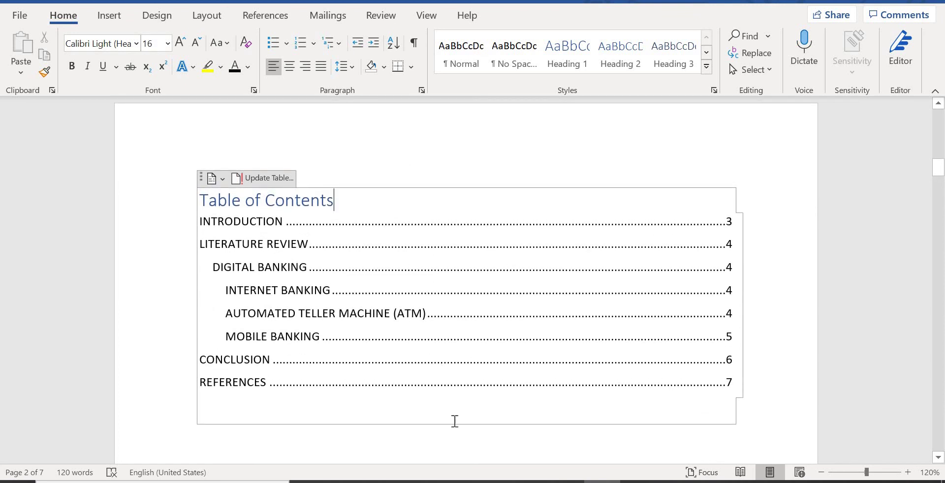
Update the table of contents once more with the option to update the entire table, and leave the table.
{"action": "left_click", "coordinate": [467, 448]}
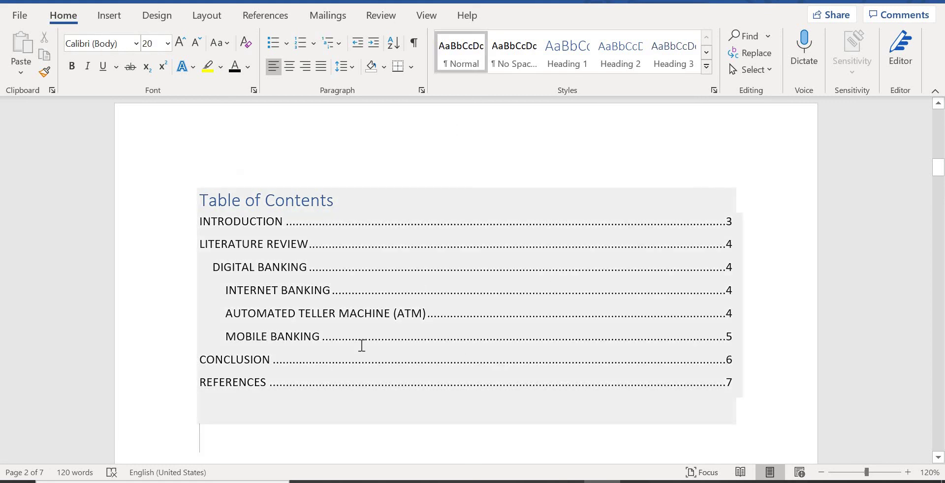
{"action": "left_click", "coordinate": [362, 202]}
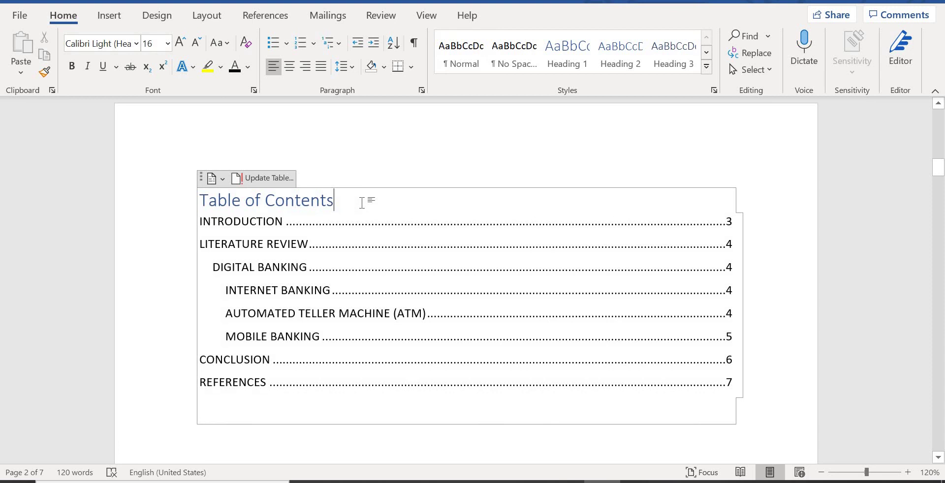
{"action": "left_click", "coordinate": [256, 179]}
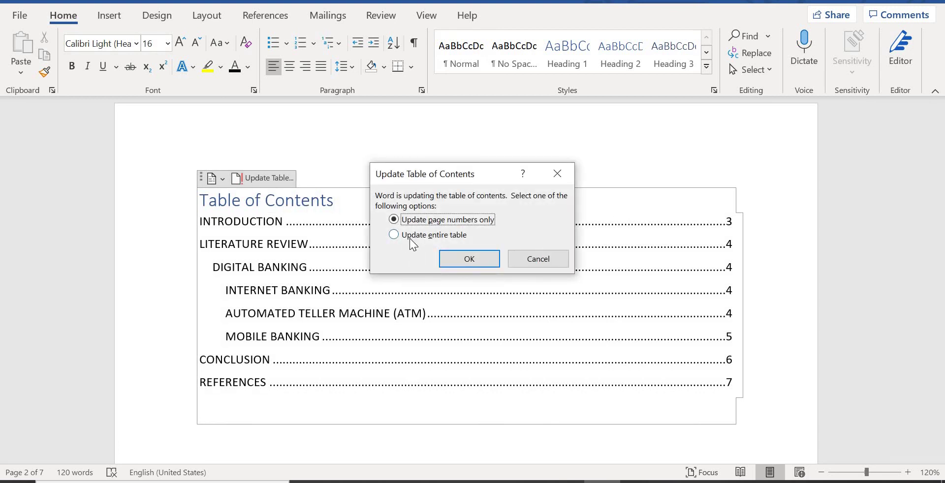
{"action": "left_click", "coordinate": [410, 238]}
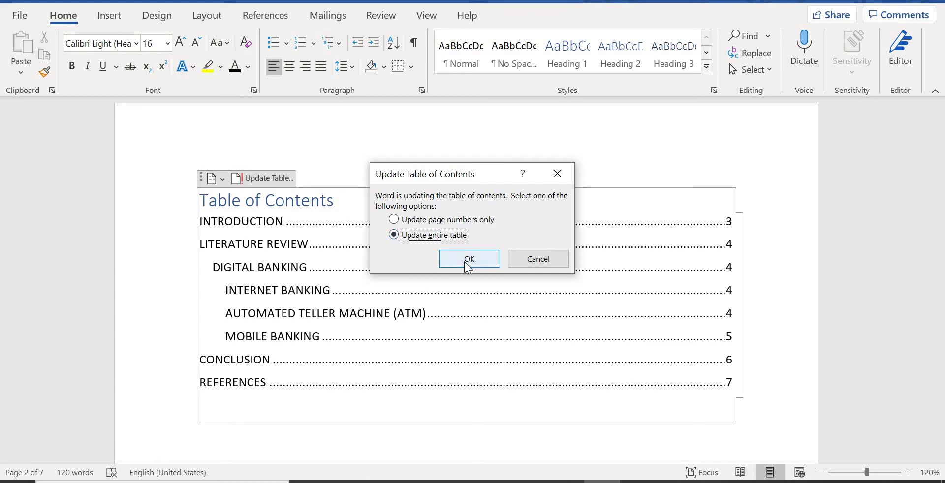
{"action": "left_click", "coordinate": [465, 260]}
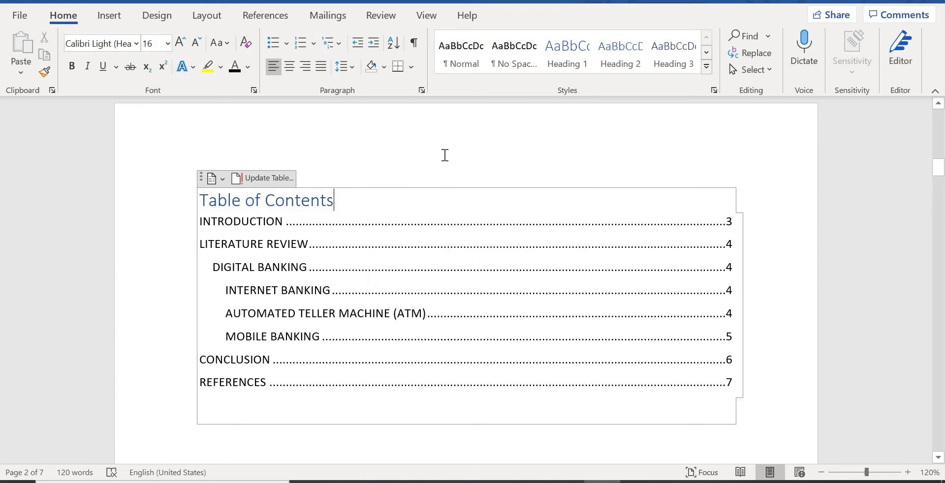
{"action": "left_click", "coordinate": [412, 442]}
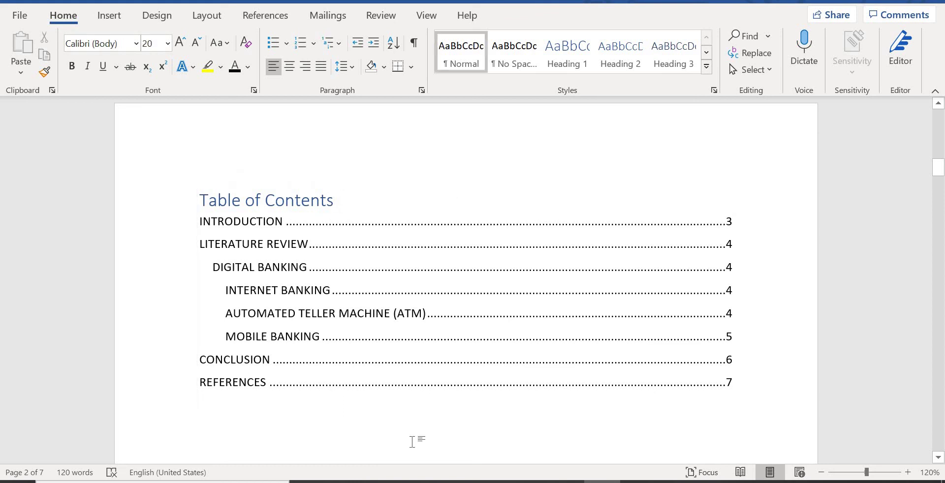